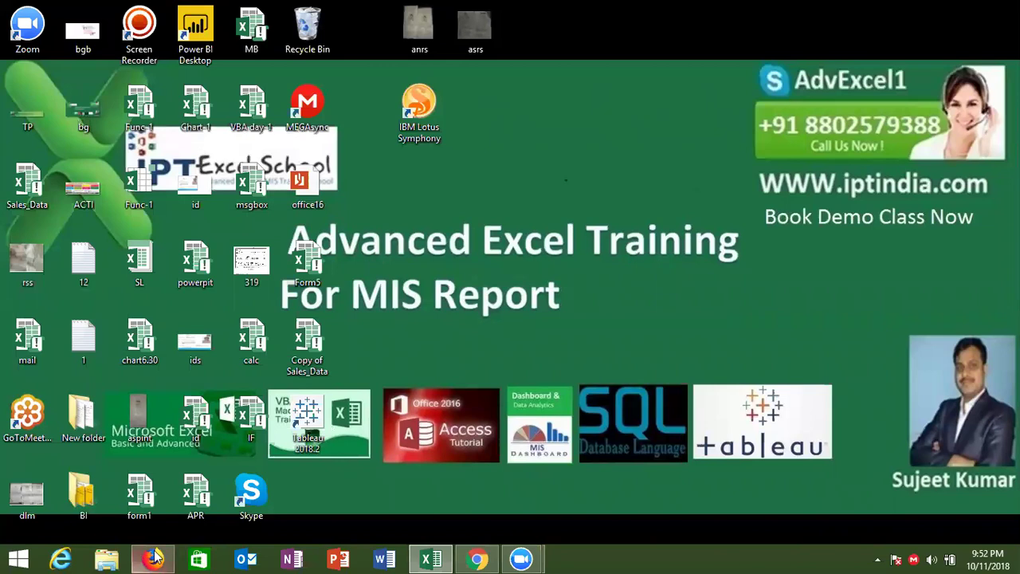
- Close the Firefox window from the taskbar and bring the Book1 Excel workbook to the front
{"action": "right_click", "coordinate": [153, 558]}
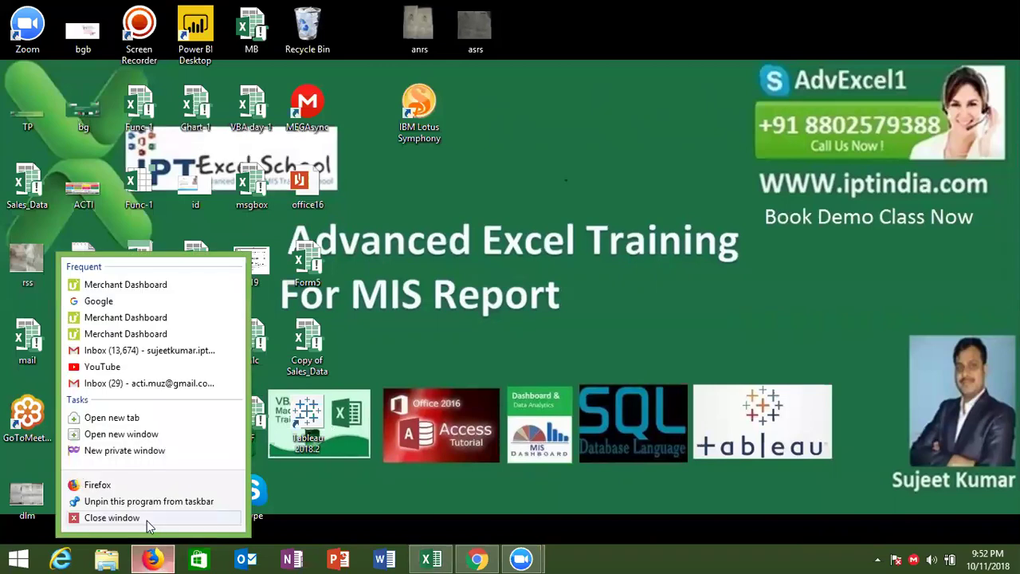
{"action": "left_click", "coordinate": [146, 521]}
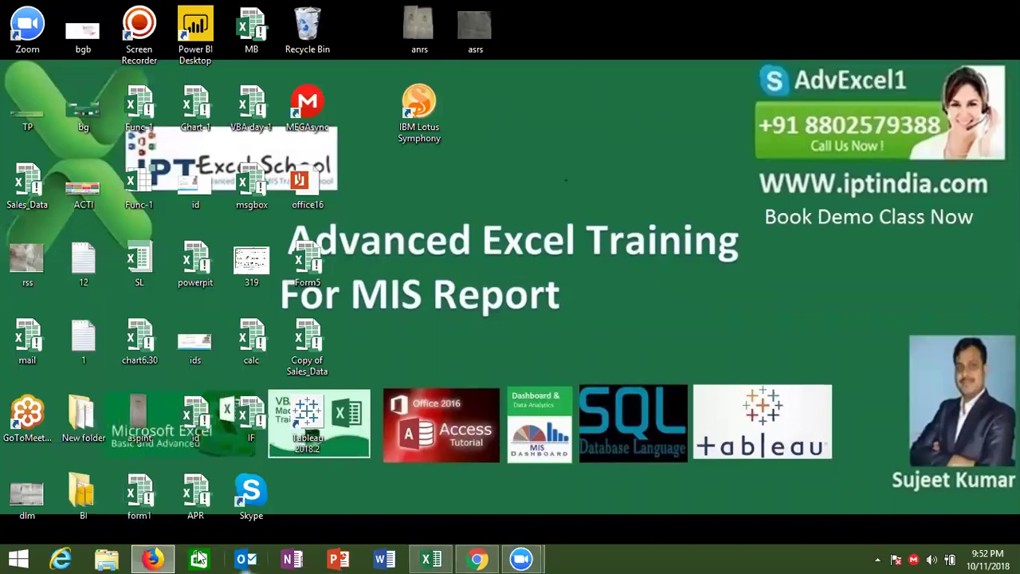
{"action": "left_click", "coordinate": [441, 558]}
- Enter the condition note >50 in cell E2
{"action": "left_click", "coordinate": [419, 36]}
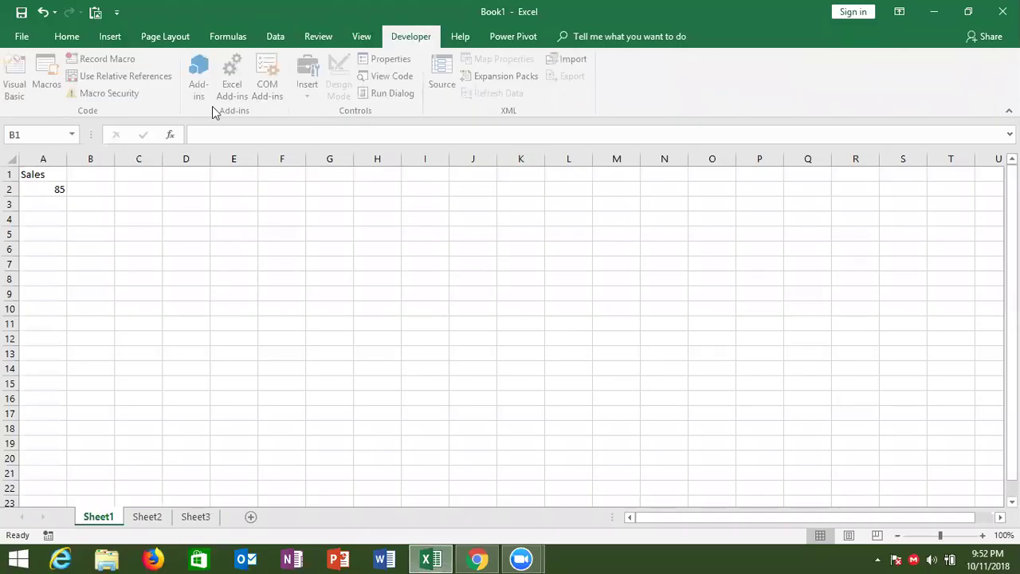
{"action": "left_click", "coordinate": [27, 190]}
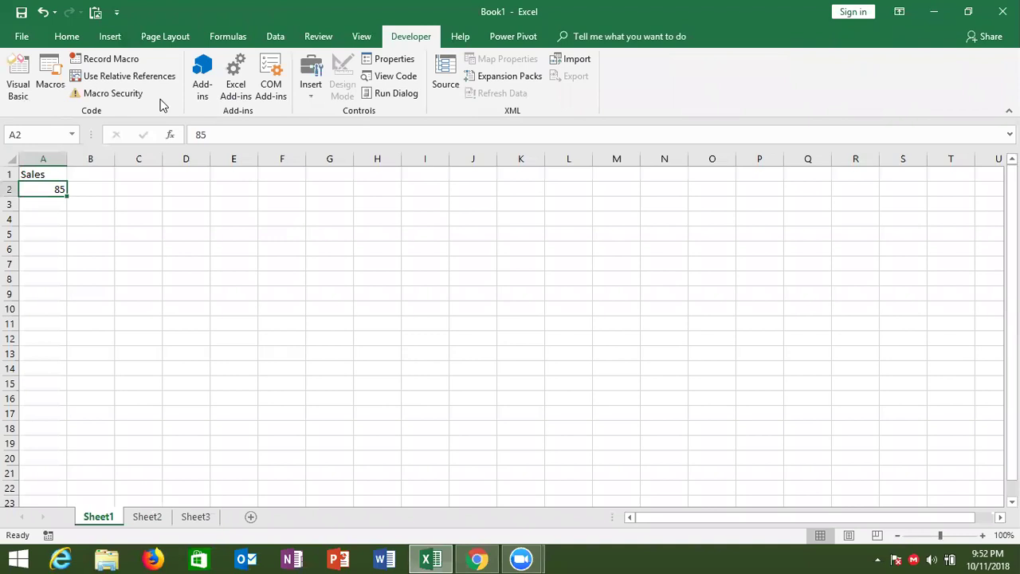
{"action": "left_click", "coordinate": [235, 191]}
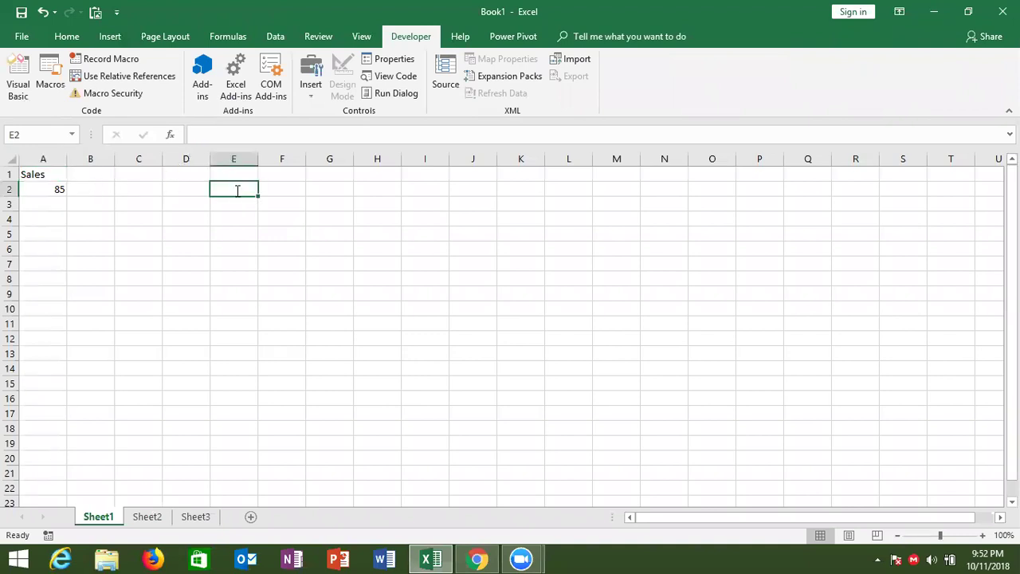
{"action": "type", "text": ">50"}
{"action": "key", "text": "Tab"}
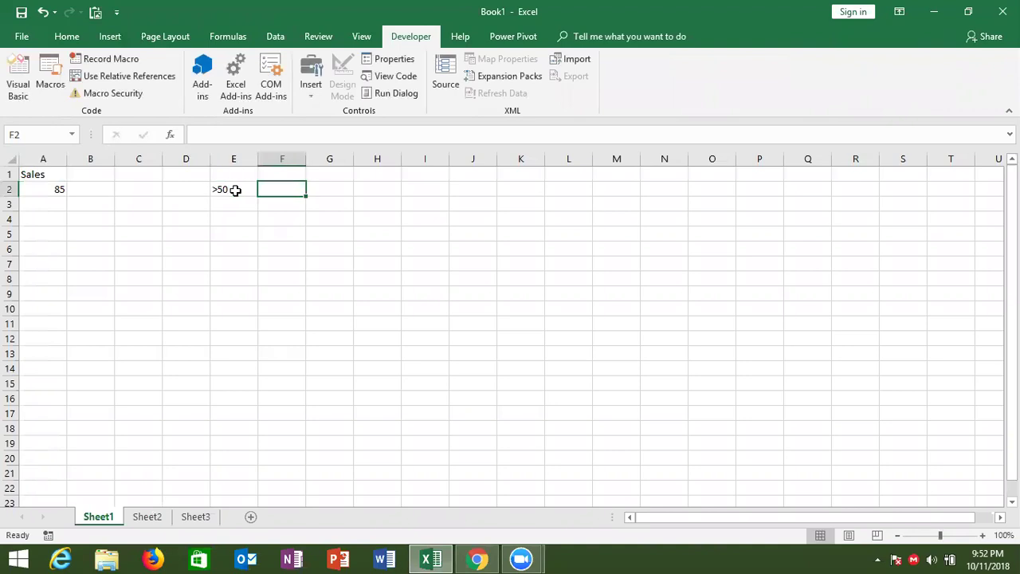
- Add the heading St in cell B1
{"action": "left_click", "coordinate": [91, 169]}
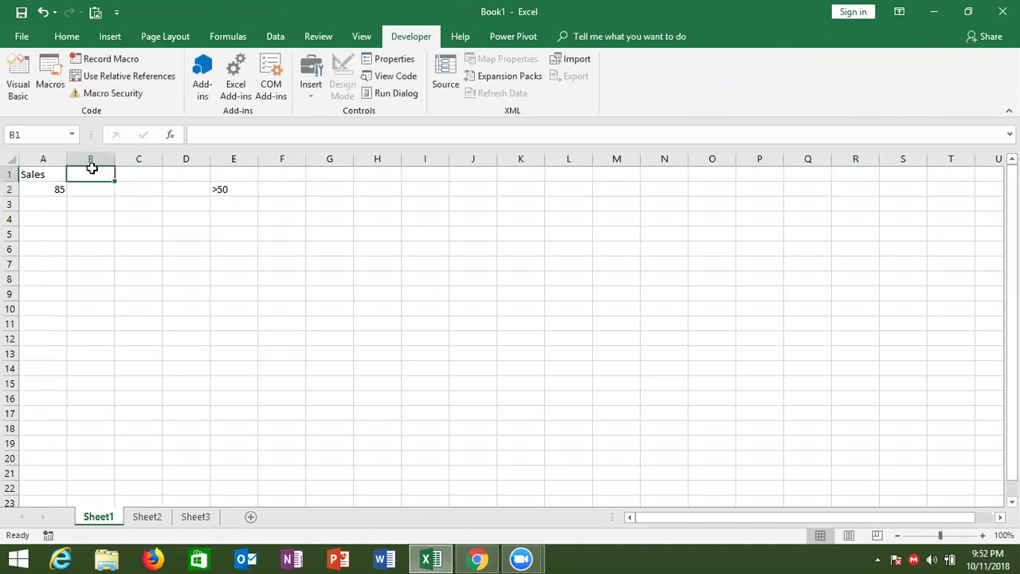
{"action": "type", "text": "St"}
{"action": "left_click", "coordinate": [91, 187]}
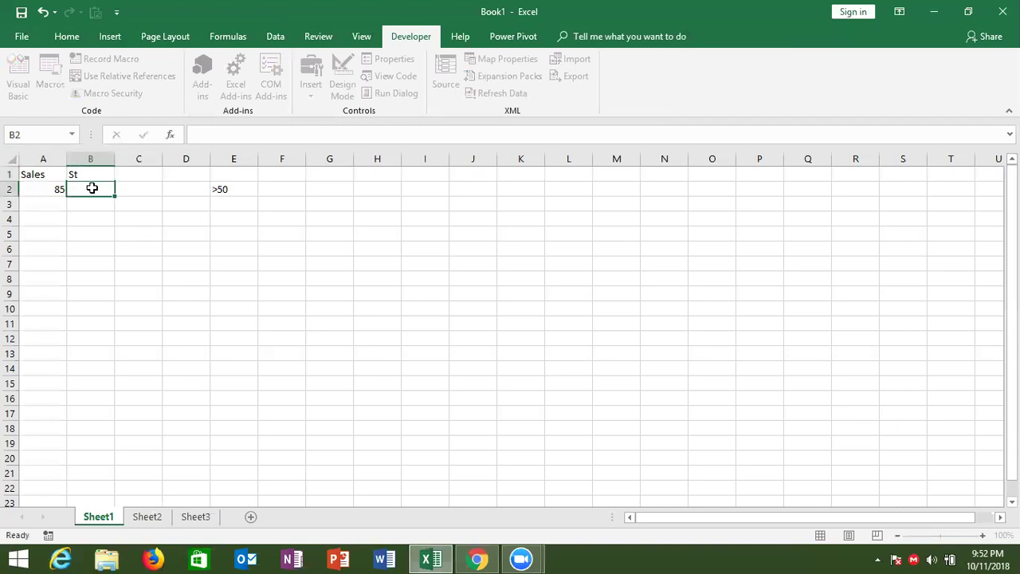
- Open the Visual Basic editor from the Developer tab
{"action": "left_click", "coordinate": [271, 40]}
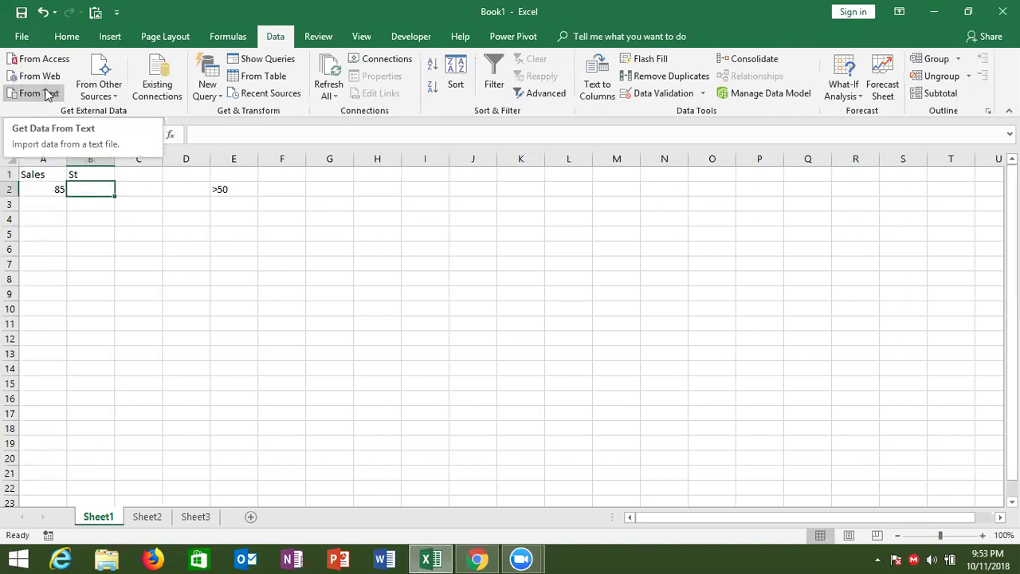
{"action": "left_click", "coordinate": [413, 38]}
{"action": "left_click", "coordinate": [24, 80]}
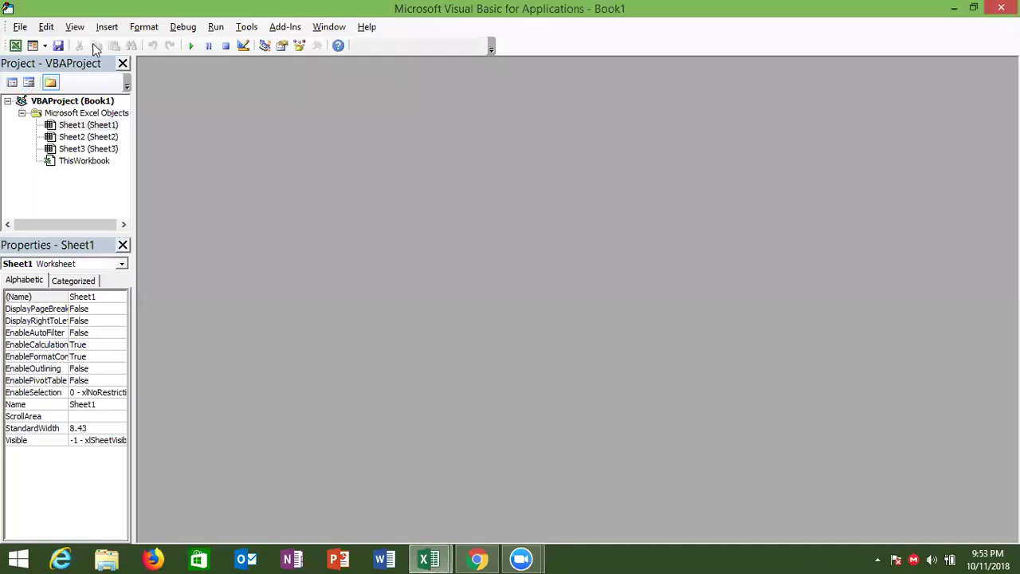
- Insert Module1 and declare an empty Sub rr() macro
{"action": "left_click", "coordinate": [107, 26]}
{"action": "left_click", "coordinate": [119, 77]}
{"action": "type", "text": "sub"}
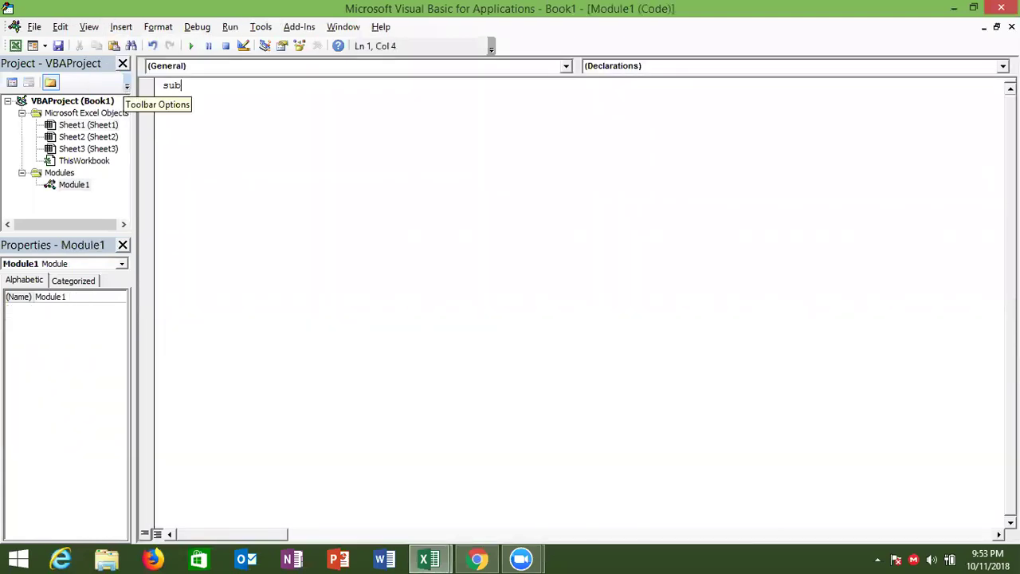
{"action": "type", "text": " rr()"}
{"action": "key", "text": "Return"}
{"action": "key", "text": "Return"}
{"action": "key", "text": "Return"}
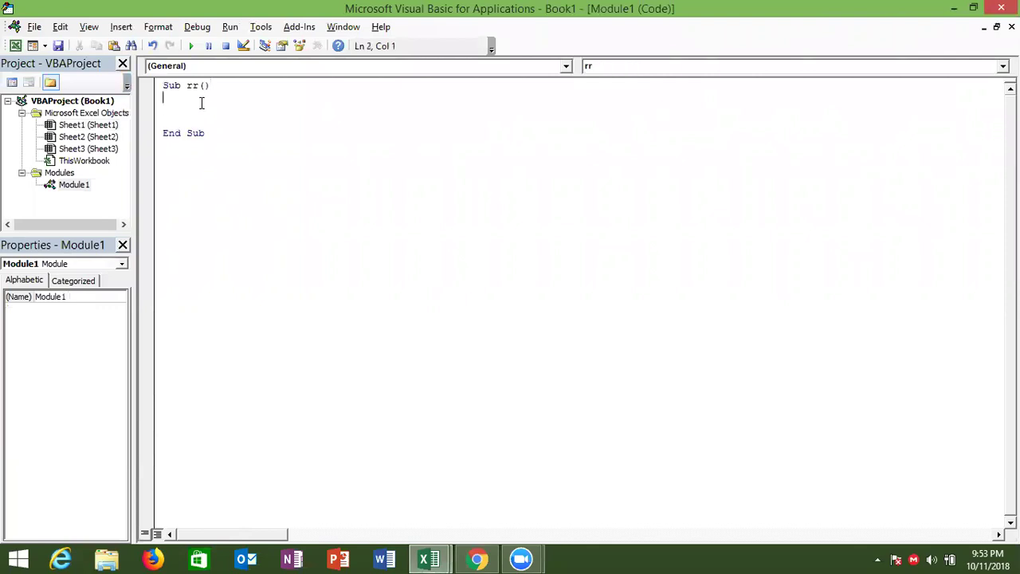
{"action": "key", "text": "Return"}
- Write the line If Range("A2").Value > 50 Then Range("B2").Value = "OK"
{"action": "type", "text": "if "}
{"action": "type", "text": "range(\"A2"}
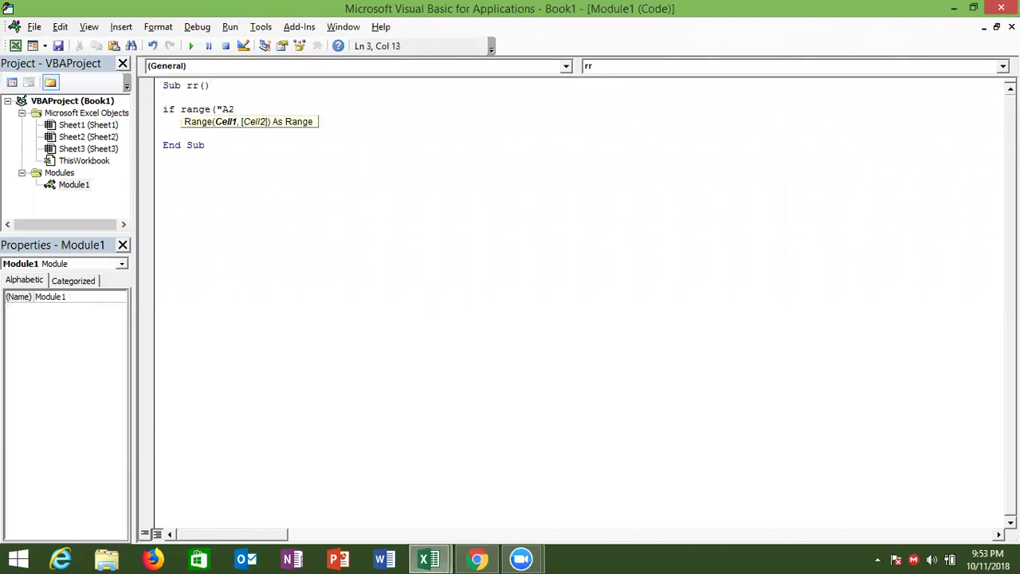
{"action": "type", "text": "\")"}
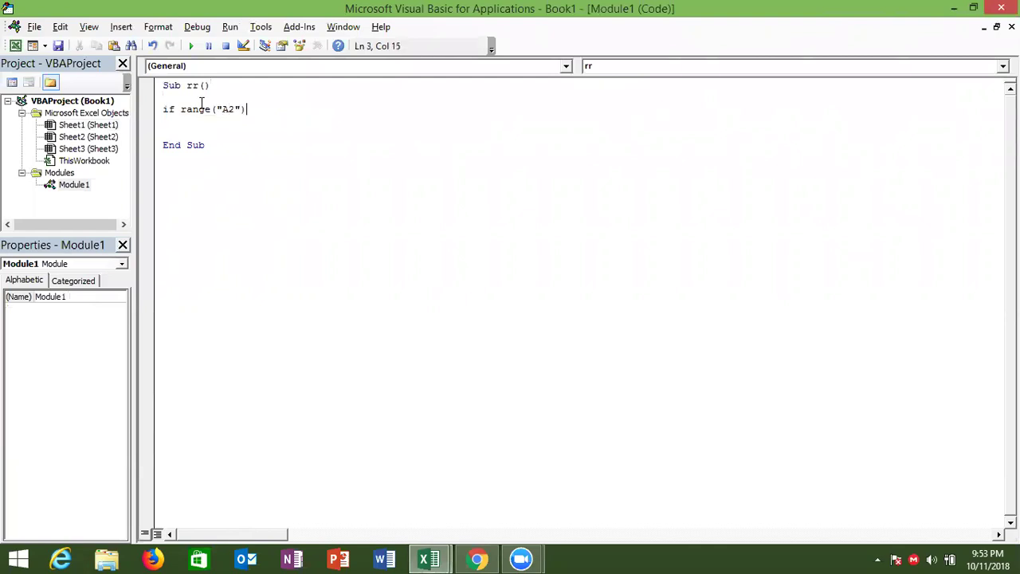
{"action": "type", "text": ".v"}
{"action": "key", "text": "Down"}
{"action": "key", "text": "Tab"}
{"action": "type", "text": "> 50 then range(\"A"}
{"action": "key", "text": "BackSpace"}
{"action": "type", "text": "B2"}
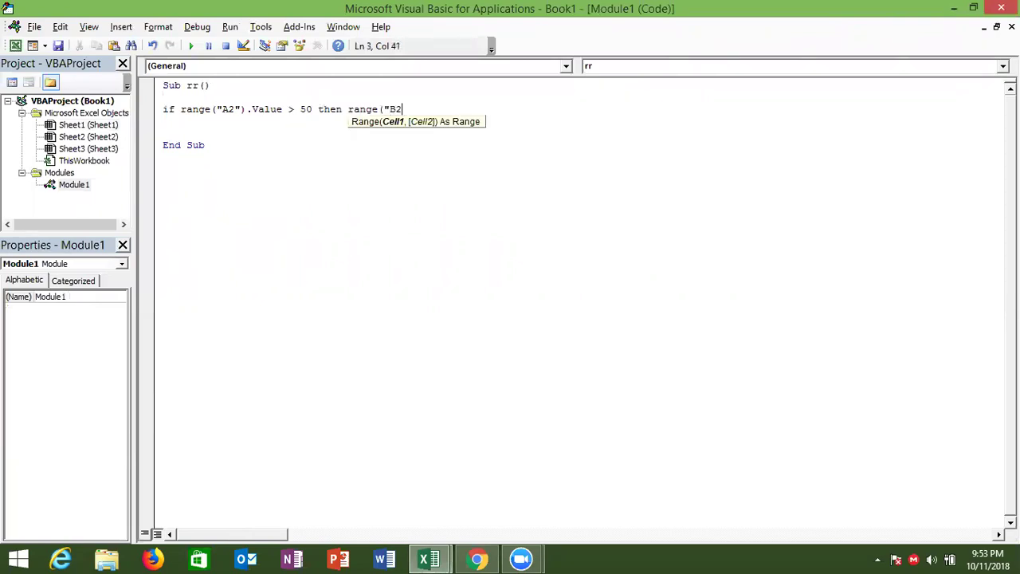
{"action": "type", "text": "\").va "}
{"action": "type", "text": "= "}
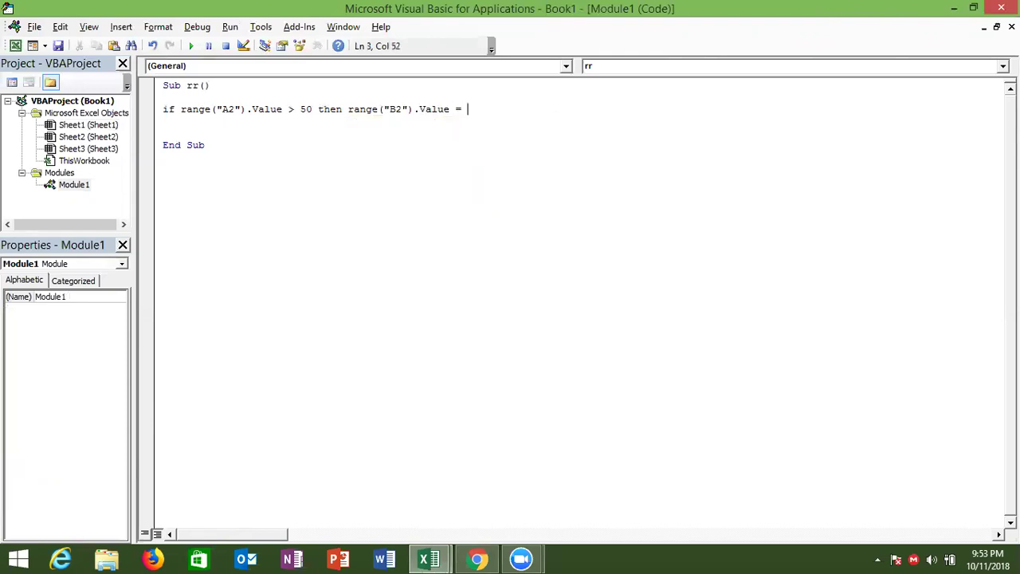
{"action": "type", "text": "\"OK\""}
{"action": "key", "text": "Return"}
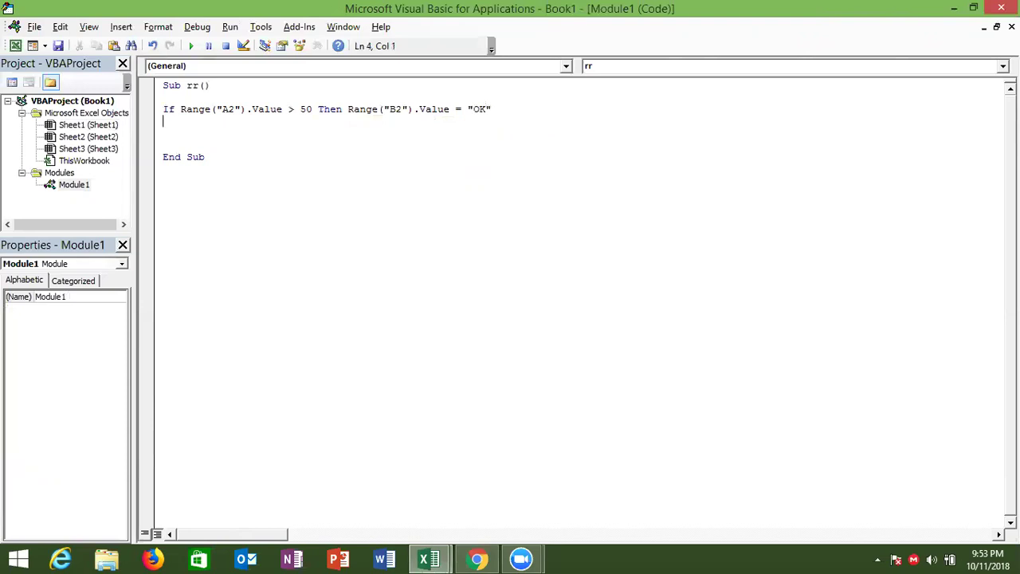
{"action": "left_click", "coordinate": [214, 109]}
{"action": "left_click", "coordinate": [364, 112]}
{"action": "double_click", "coordinate": [365, 112]}
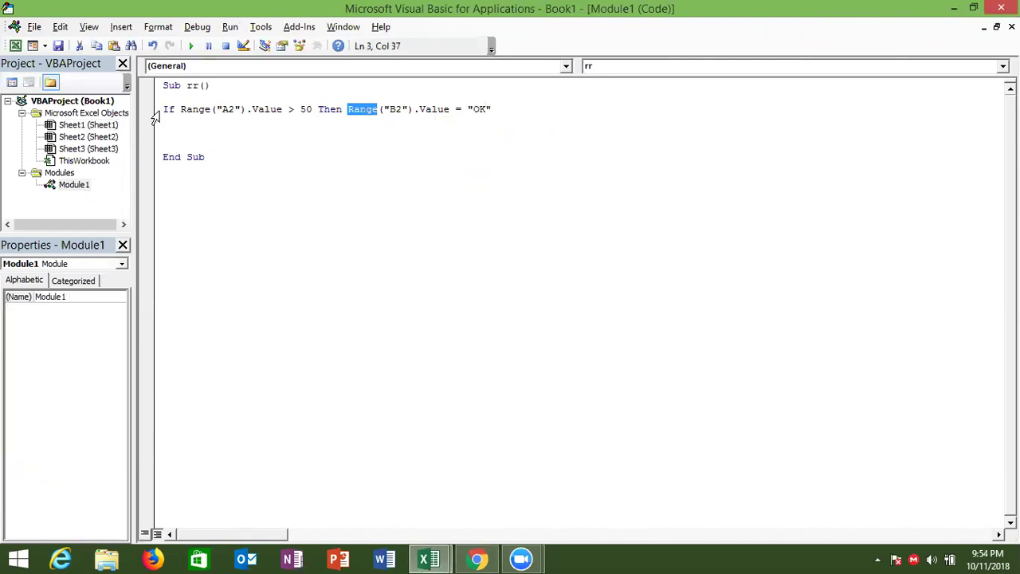
{"action": "double_click", "coordinate": [182, 114]}
{"action": "double_click", "coordinate": [290, 109]}
{"action": "left_click", "coordinate": [306, 109]}
{"action": "left_click", "coordinate": [353, 106]}
{"action": "double_click", "coordinate": [399, 108]}
{"action": "left_click", "coordinate": [470, 116]}
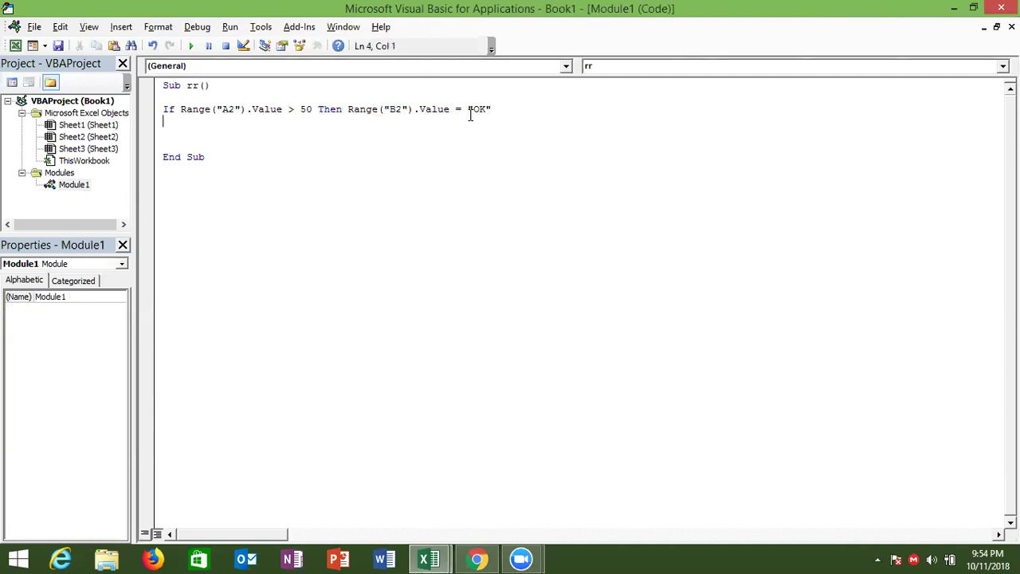
- Move the B2 = "OK" assignment onto its own line below the If...Then
{"action": "key", "text": "alt+F11"}
{"action": "left_click", "coordinate": [100, 191]}
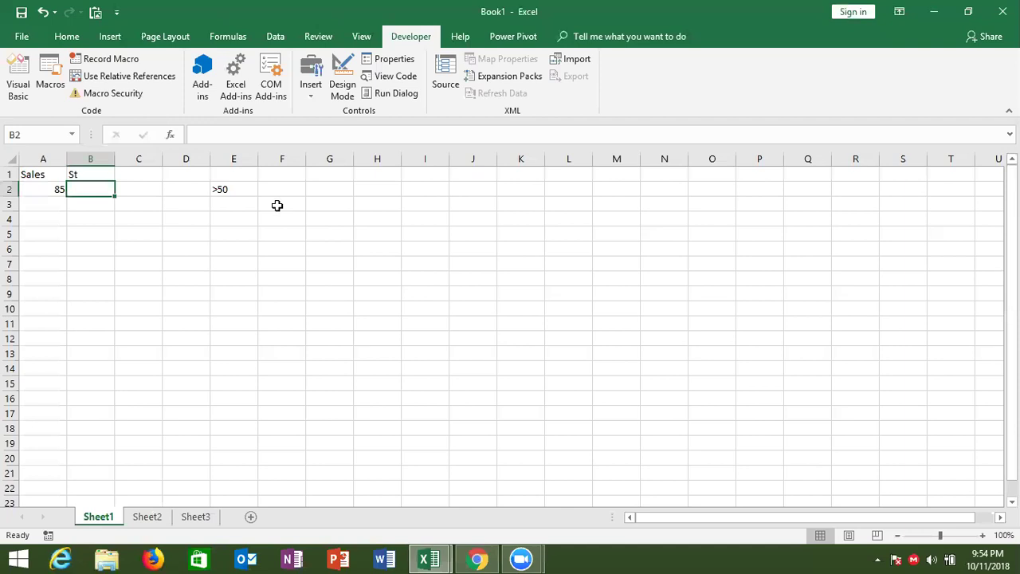
{"action": "key", "text": "alt+F11"}
{"action": "left_click", "coordinate": [346, 109]}
{"action": "key", "text": "Return"}
{"action": "key", "text": "Down"}
- Add an Else line, correcting the misspelled 'esle'
{"action": "type", "text": "esle"}
{"action": "key", "text": "Return"}
{"action": "key", "text": "BackSpace"}
{"action": "key", "text": "BackSpace"}
{"action": "key", "text": "BackSpace"}
{"action": "key", "text": "BackSpace"}
{"action": "type", "text": "lse"}
{"action": "key", "text": "Return"}
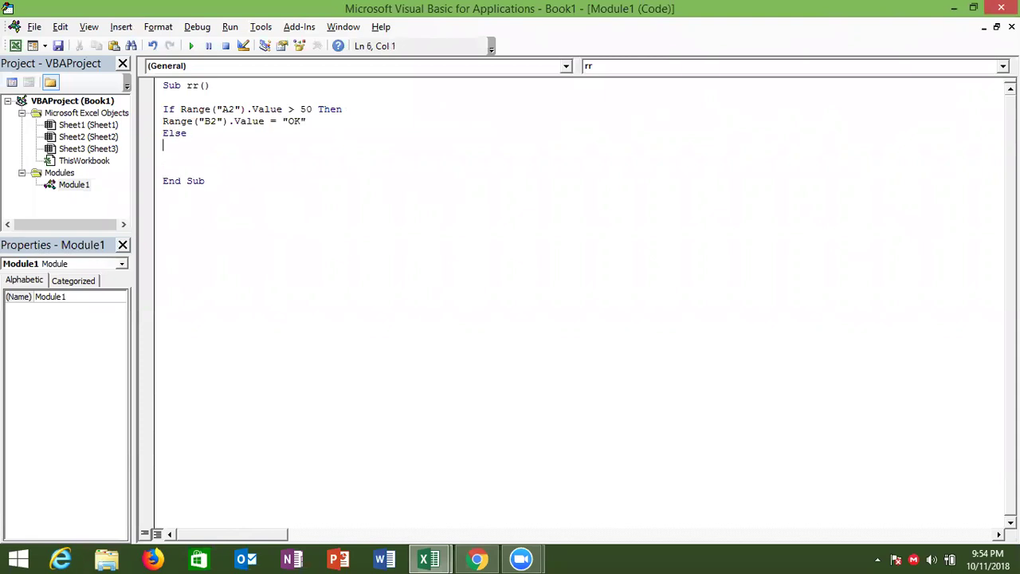
- Add Range("B2").Value = "Pending" under Else and close the block with End If
{"action": "type", "text": "range(\"B2\""}
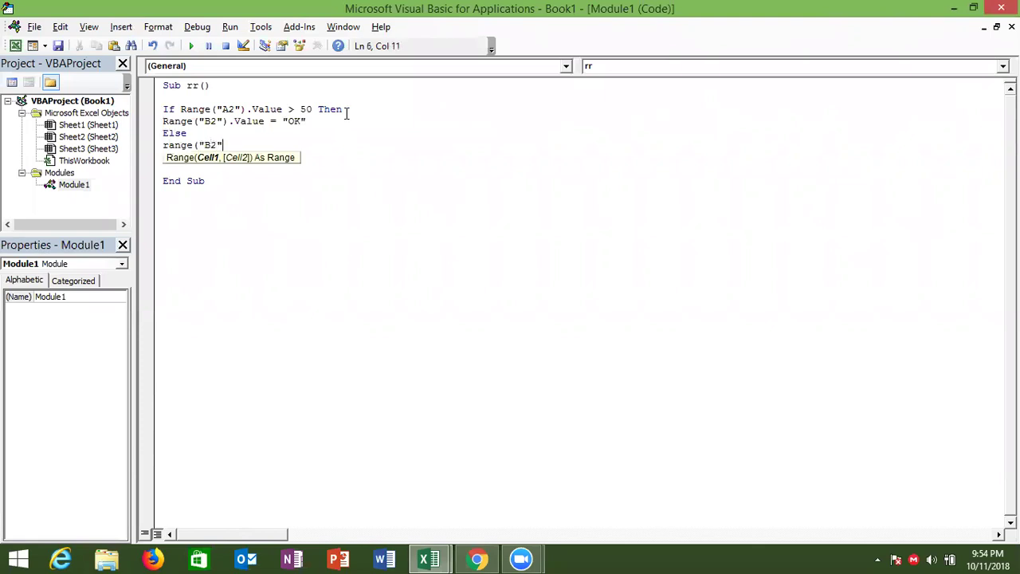
{"action": "type", "text": ").v"}
{"action": "key", "text": "Tab"}
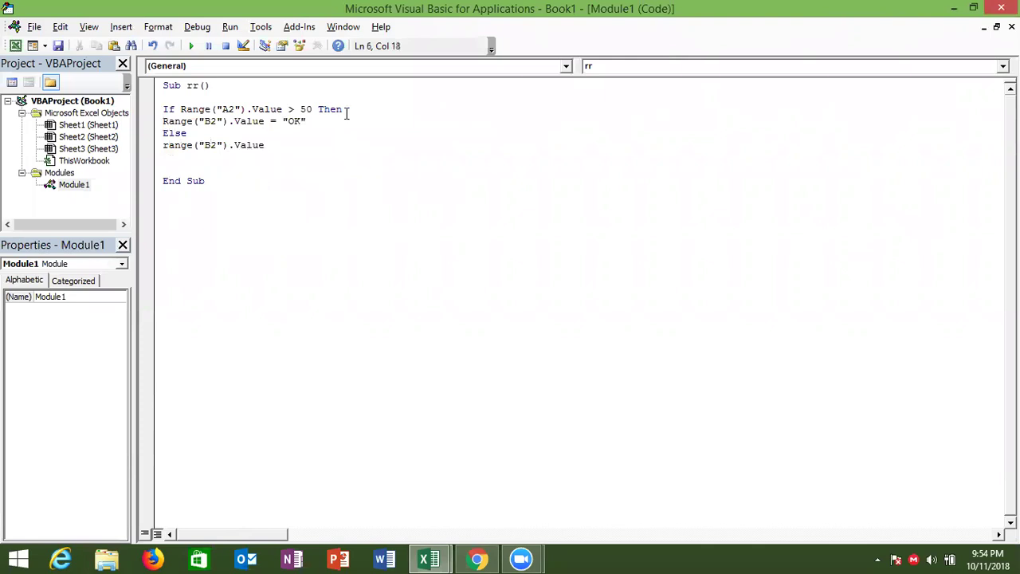
{"action": "type", "text": "=\"Pending"}
{"action": "key", "text": "Return"}
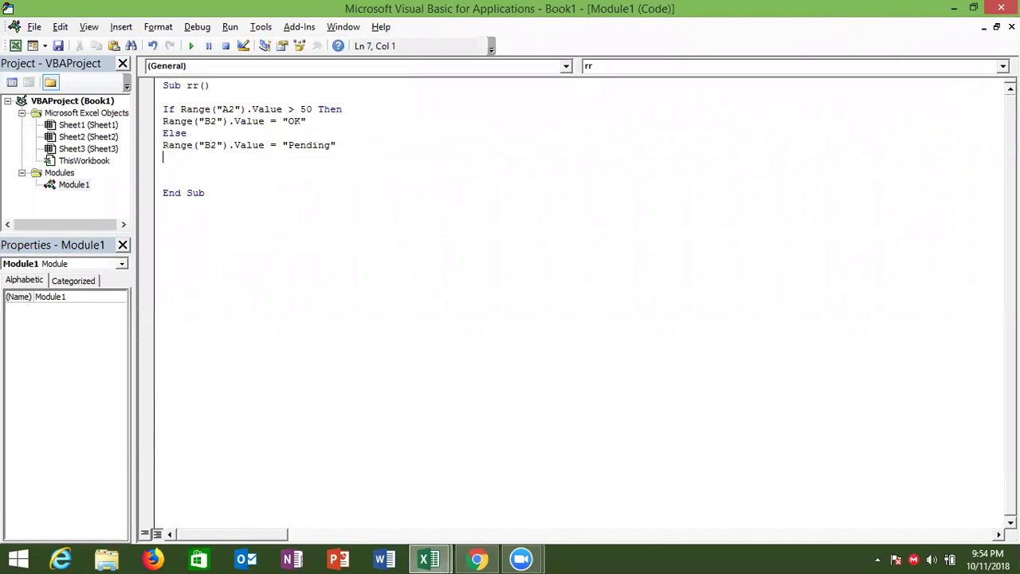
{"action": "type", "text": "end if"}
{"action": "key", "text": "Return"}
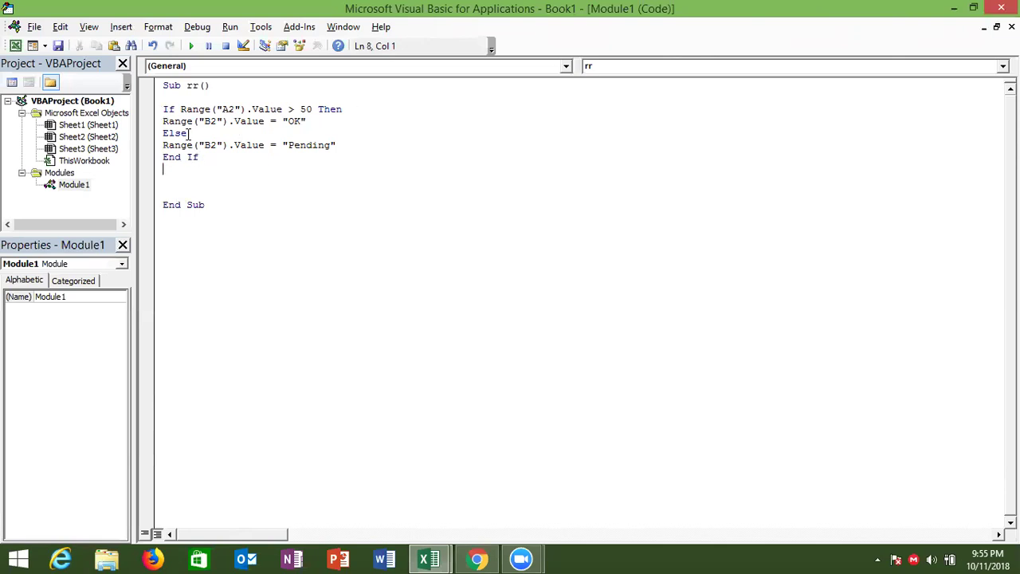
{"action": "left_click", "coordinate": [358, 107]}
{"action": "left_click", "coordinate": [207, 130]}
{"action": "left_click", "coordinate": [147, 110]}
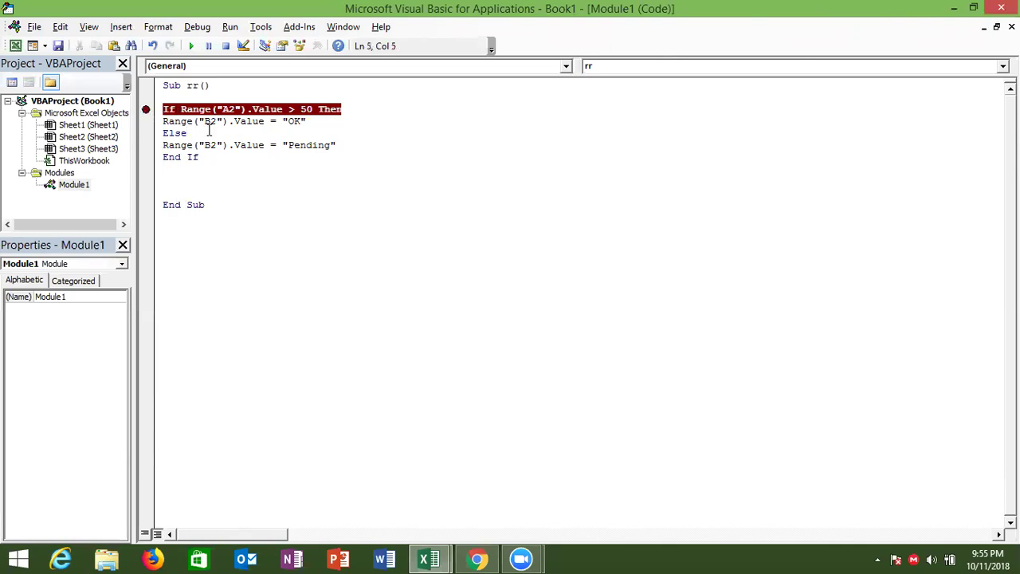
{"action": "double_click", "coordinate": [192, 157]}
{"action": "left_click", "coordinate": [146, 110]}
{"action": "left_click", "coordinate": [168, 169]}
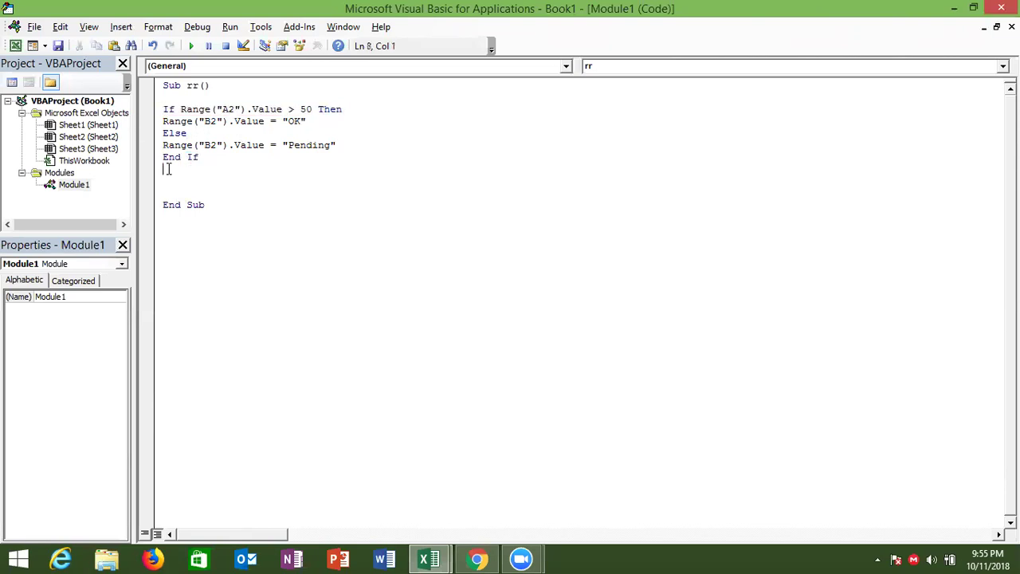
- Replace the note in Excel cell E2 with '85 to 95'
{"action": "key", "text": "alt+Tab"}
{"action": "double_click", "coordinate": [236, 189]}
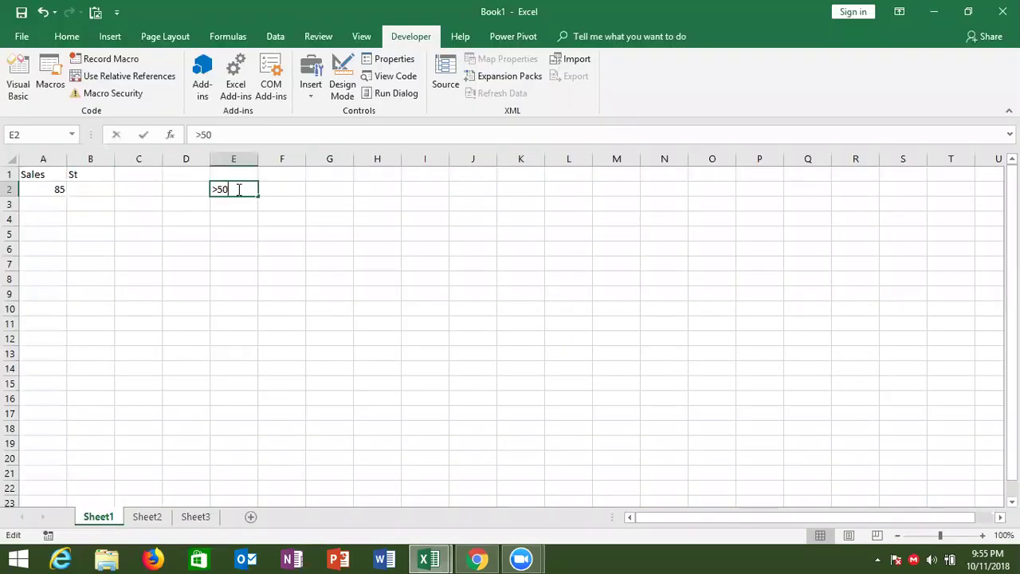
{"action": "type", "text": "85"}
{"action": "key", "text": "BackSpace"}
{"action": "key", "text": "BackSpace"}
{"action": "key", "text": "BackSpace"}
{"action": "key", "text": "BackSpace"}
{"action": "type", "text": "85 to 95"}
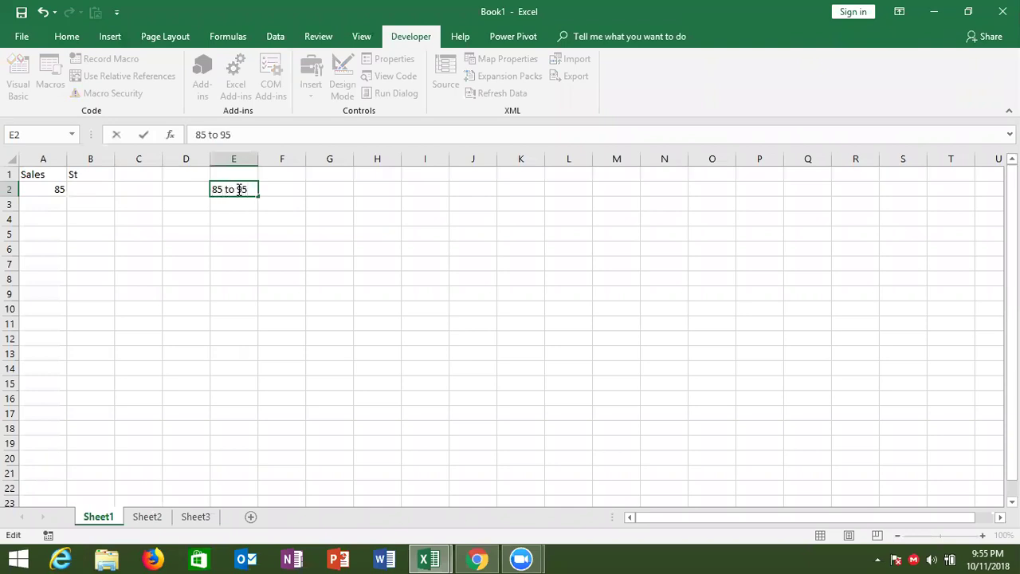
{"action": "key", "text": "Return"}
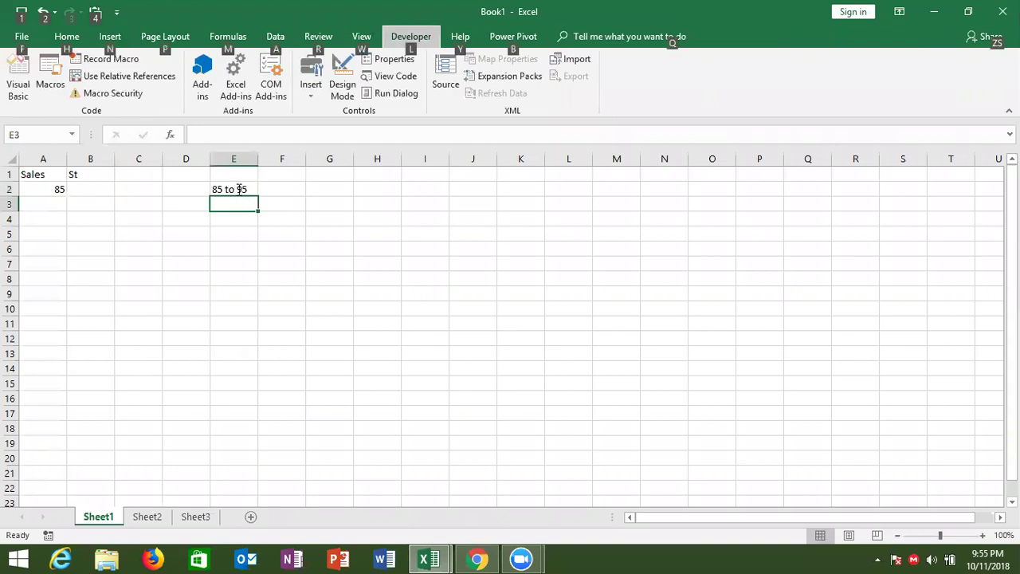
- Back in the code, start adding And Range("A2").Value after the > 50 condition
{"action": "key", "text": "alt+F11"}
{"action": "left_click", "coordinate": [313, 112]}
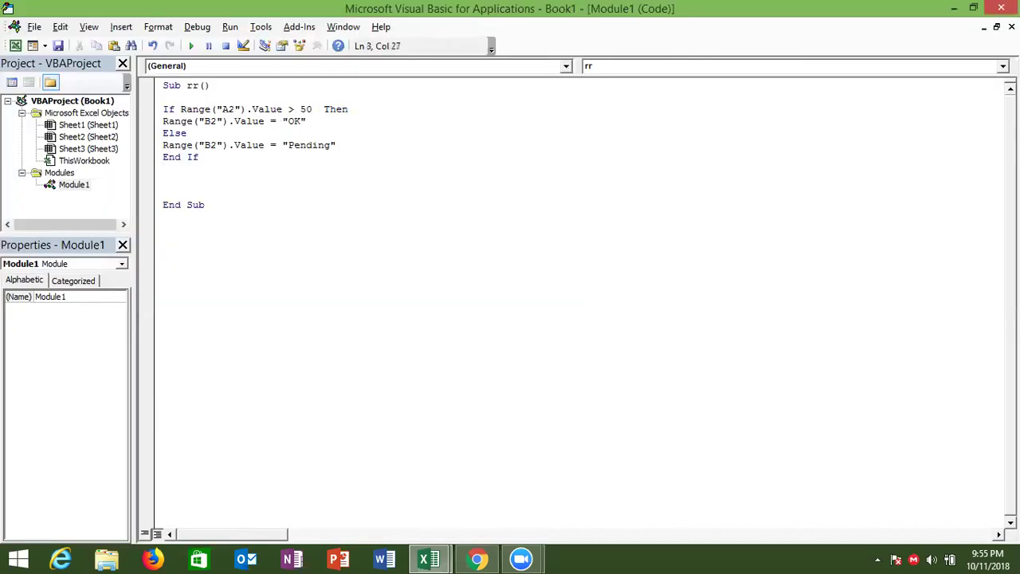
{"action": "type", "text": "and "}
{"action": "type", "text": "range(\"A2\").v"}
- Complete line 3 as If Range("A2").Value > 50 And Range("A2").Value <= 95 Then
{"action": "key", "text": "Right"}
{"action": "key", "text": "BackSpace"}
{"action": "key", "text": "BackSpace"}
{"action": "key", "text": "BackSpace"}
{"action": "type", "text": ".v"}
{"action": "key", "text": "BackSpace"}
{"action": "key", "text": "BackSpace"}
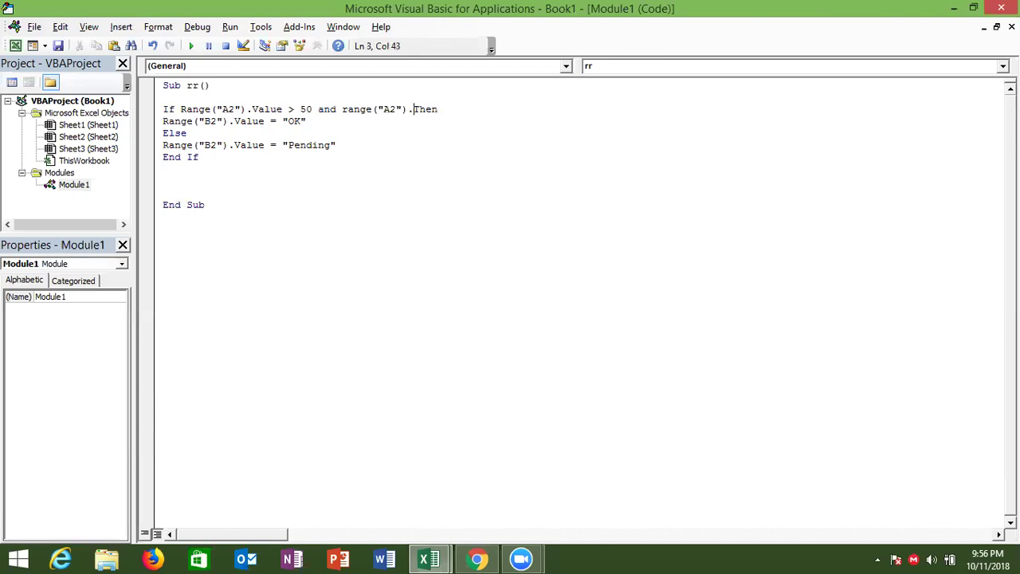
{"action": "key", "text": "Left"}
{"action": "type", "text": "."}
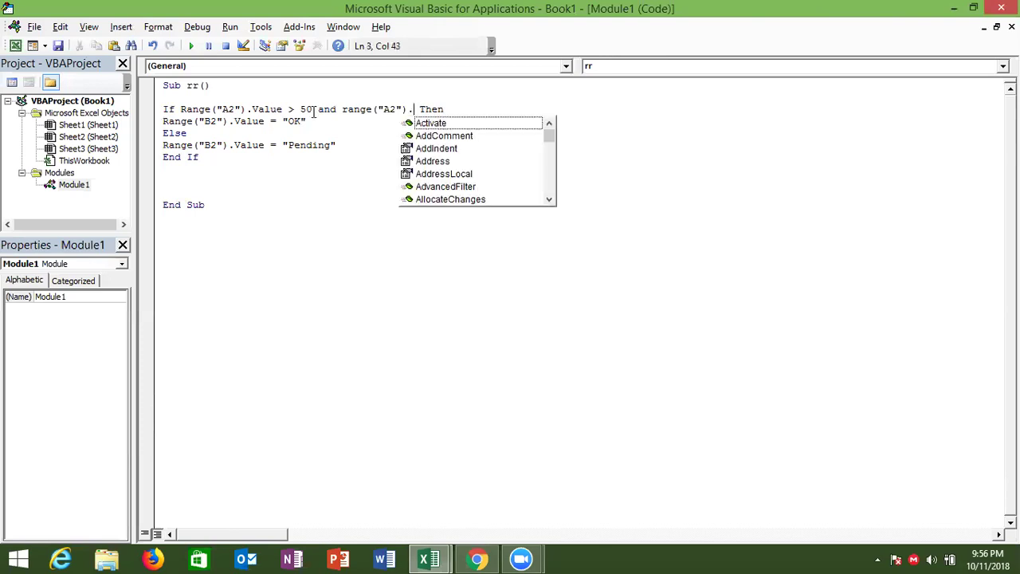
{"action": "type", "text": "v"}
{"action": "key", "text": "Down"}
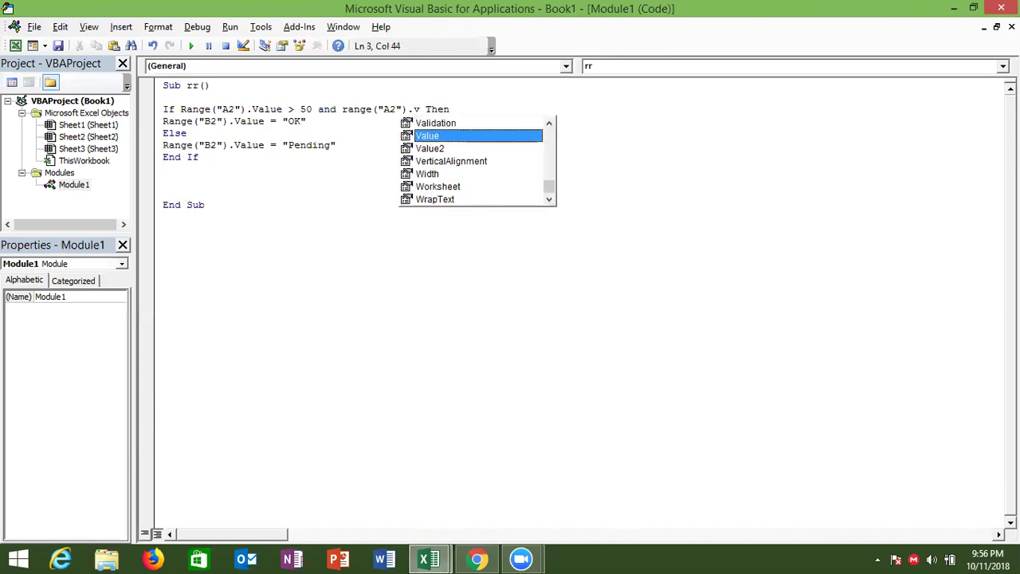
{"action": "key", "text": "Tab"}
{"action": "key", "text": "BackSpace"}
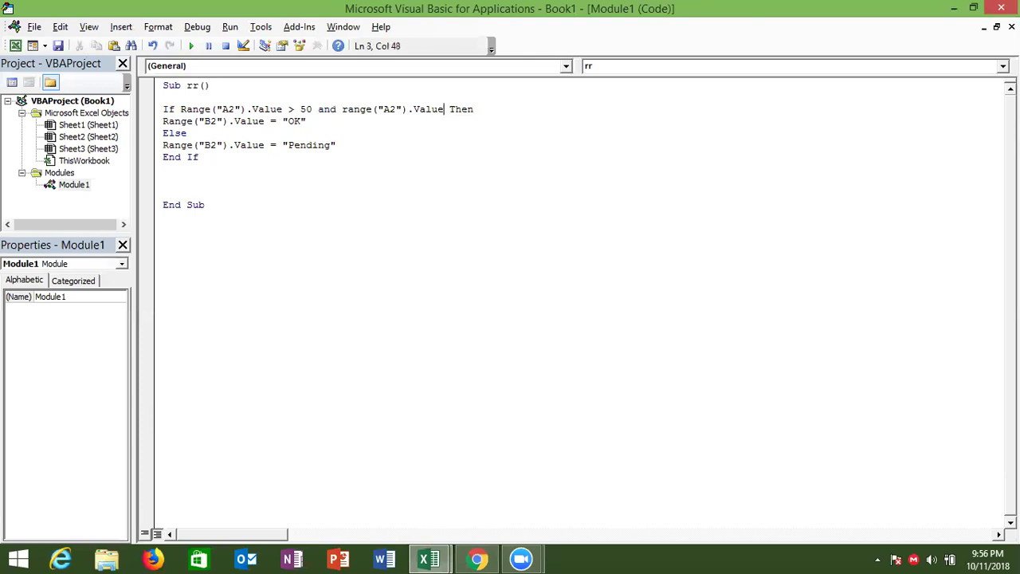
{"action": "type", "text": "<=95"}
{"action": "left_click", "coordinate": [316, 160]}
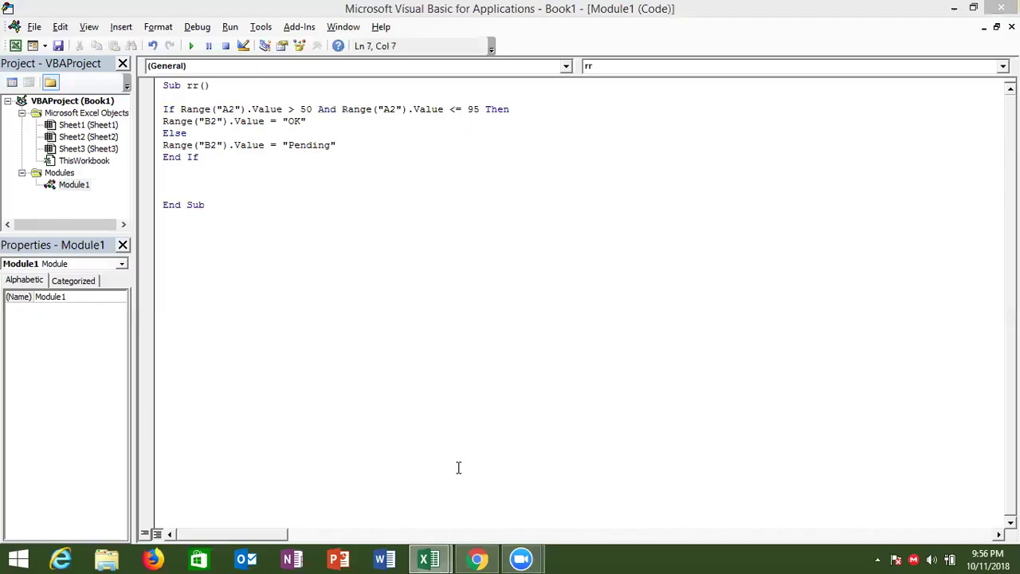
{"action": "left_click", "coordinate": [371, 364]}
{"action": "double_click", "coordinate": [325, 110]}
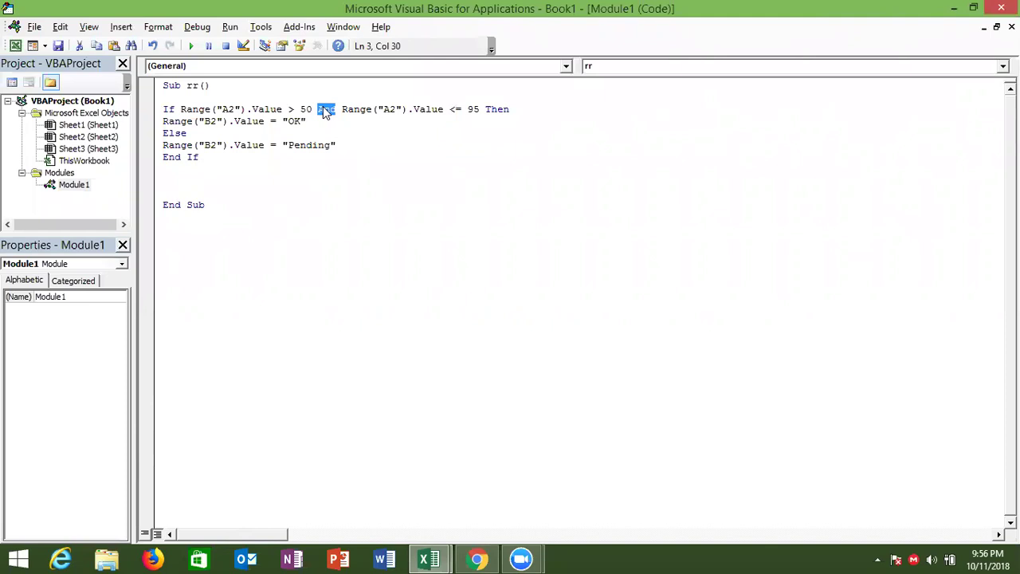
{"action": "double_click", "coordinate": [192, 110]}
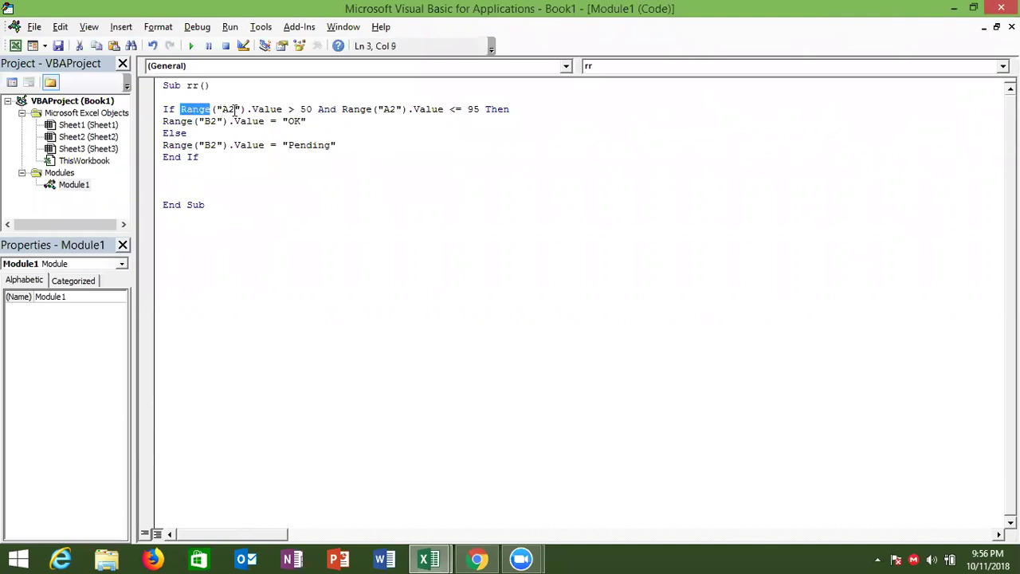
{"action": "double_click", "coordinate": [265, 109]}
{"action": "left_click", "coordinate": [288, 109]}
{"action": "double_click", "coordinate": [307, 110]}
{"action": "double_click", "coordinate": [326, 109]}
{"action": "left_click_drag", "start_coordinate": [343, 109], "coordinate": [481, 109]}
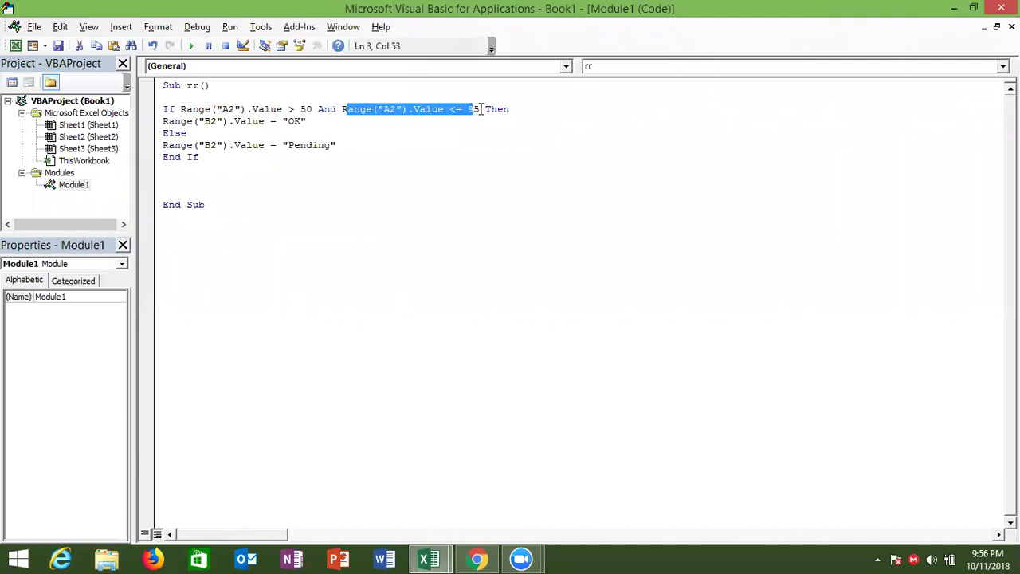
{"action": "left_click", "coordinate": [480, 109]}
{"action": "type", "text": "and"}
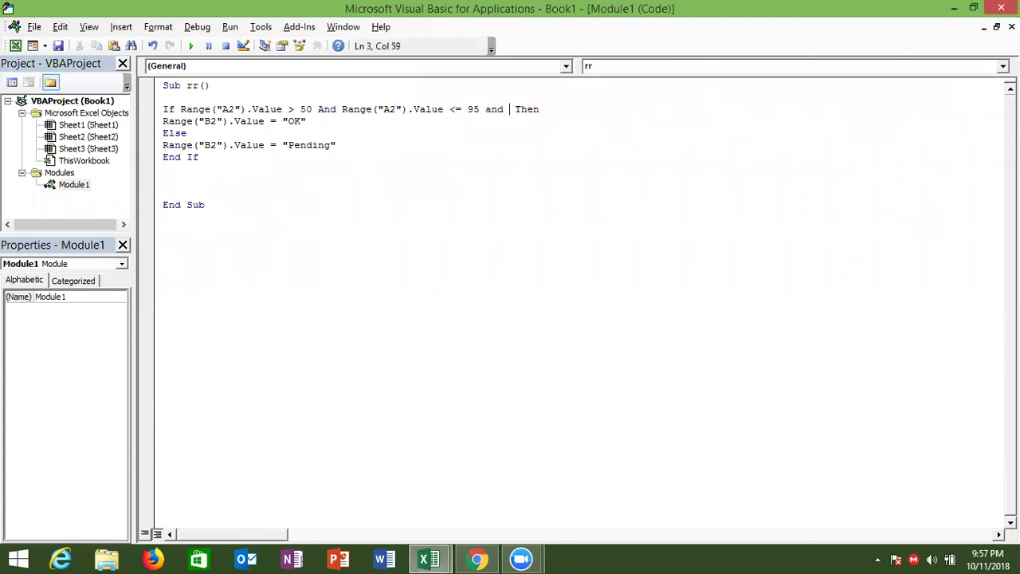
{"action": "key", "text": "BackSpace"}
{"action": "key", "text": "BackSpace"}
{"action": "key", "text": "BackSpace"}
{"action": "key", "text": "BackSpace"}
{"action": "left_click", "coordinate": [393, 170]}
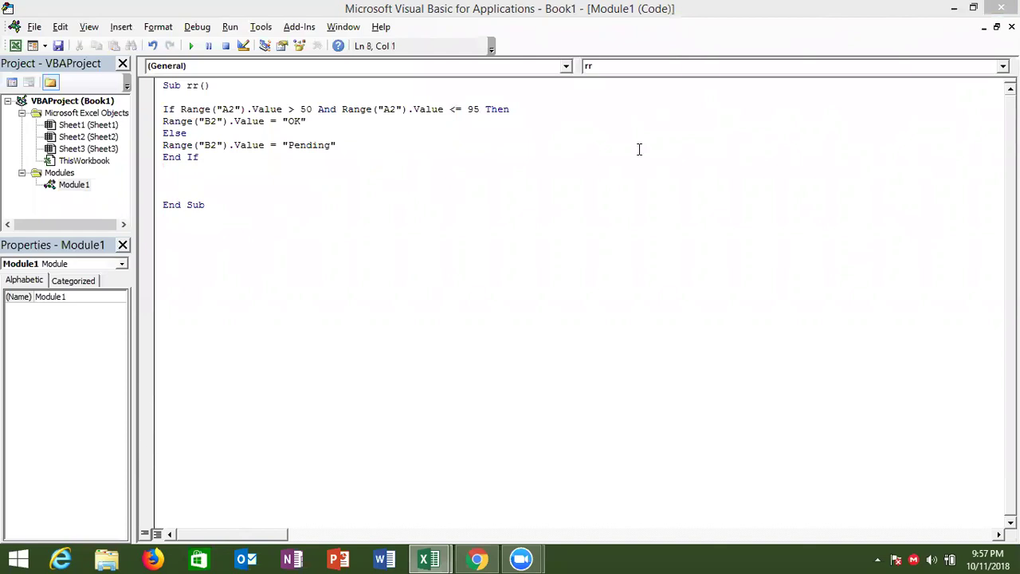
{"action": "left_click", "coordinate": [315, 191]}
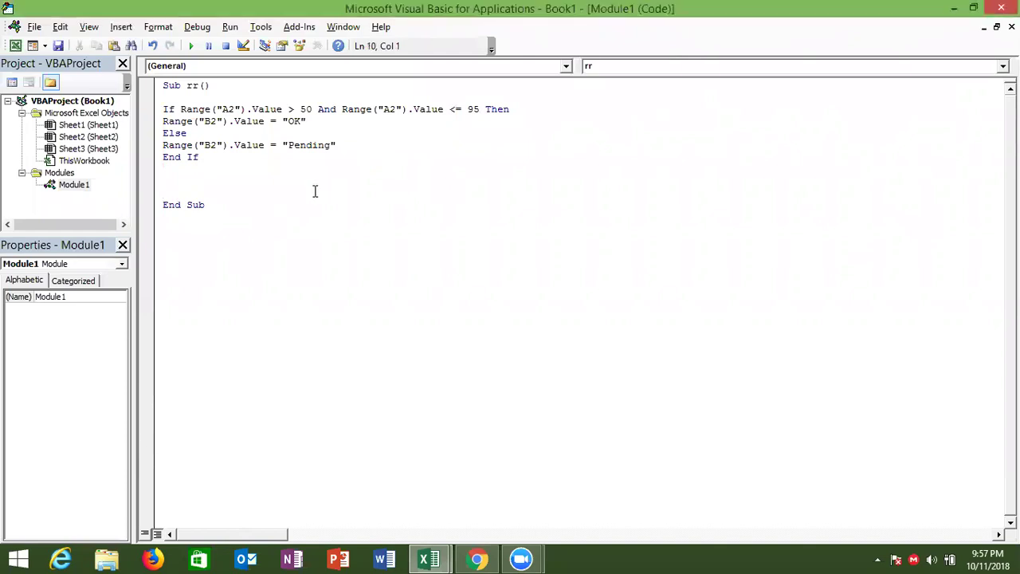
- Start a second block below the first with If Range("A2").Value > 50 Then
{"action": "key", "text": "Return"}
{"action": "key", "text": "Return"}
{"action": "key", "text": "Up"}
{"action": "key", "text": "Up"}
{"action": "key", "text": "Up"}
{"action": "key", "text": "Up"}
{"action": "key", "text": "Up"}
{"action": "key", "text": "Up"}
{"action": "key", "text": "Down"}
{"action": "key", "text": "Down"}
{"action": "key", "text": "Down"}
{"action": "key", "text": "Down"}
{"action": "key", "text": "Down"}
{"action": "key", "text": "Down"}
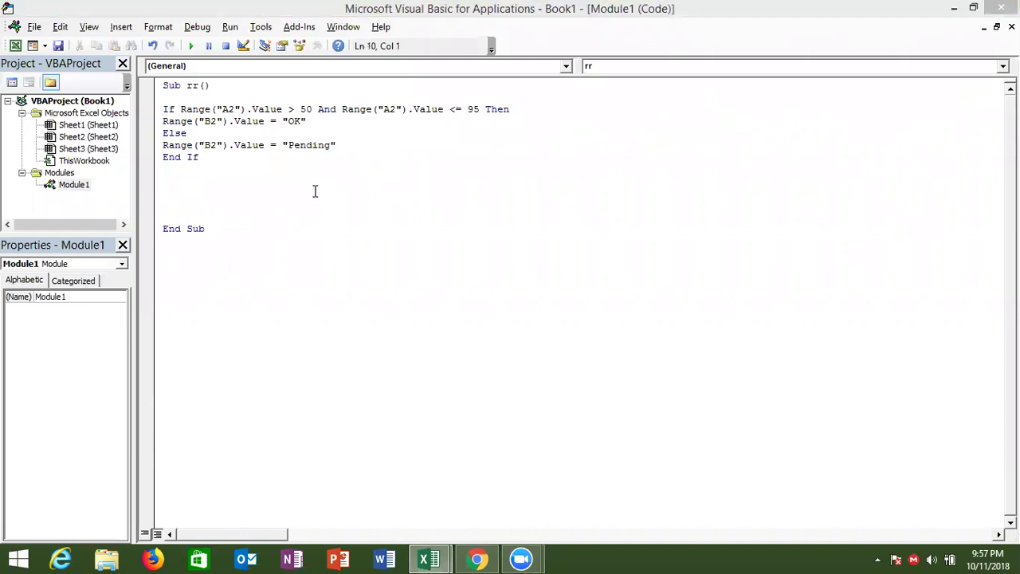
{"action": "left_click", "coordinate": [261, 187]}
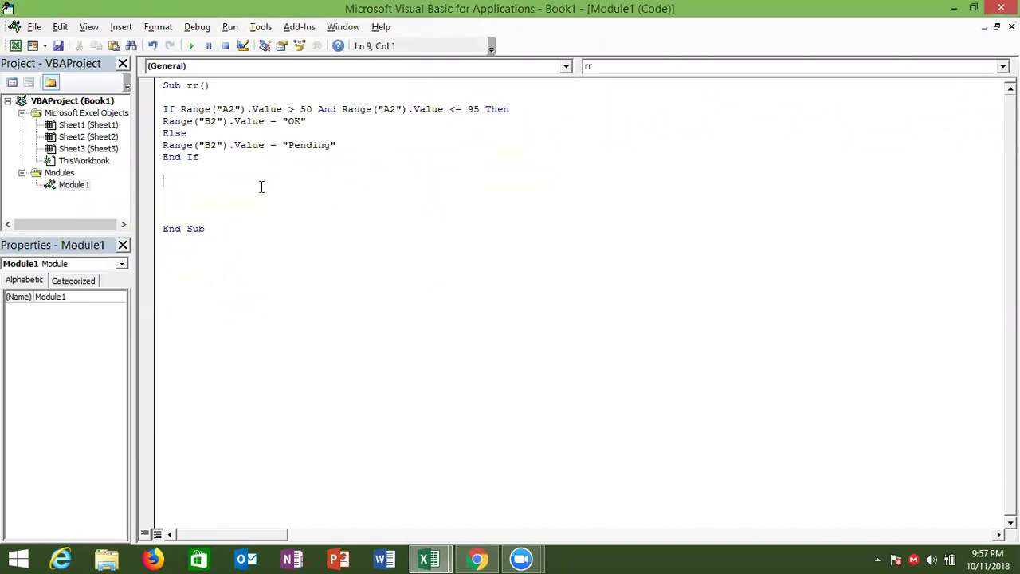
{"action": "type", "text": "if range(\"A2\""}
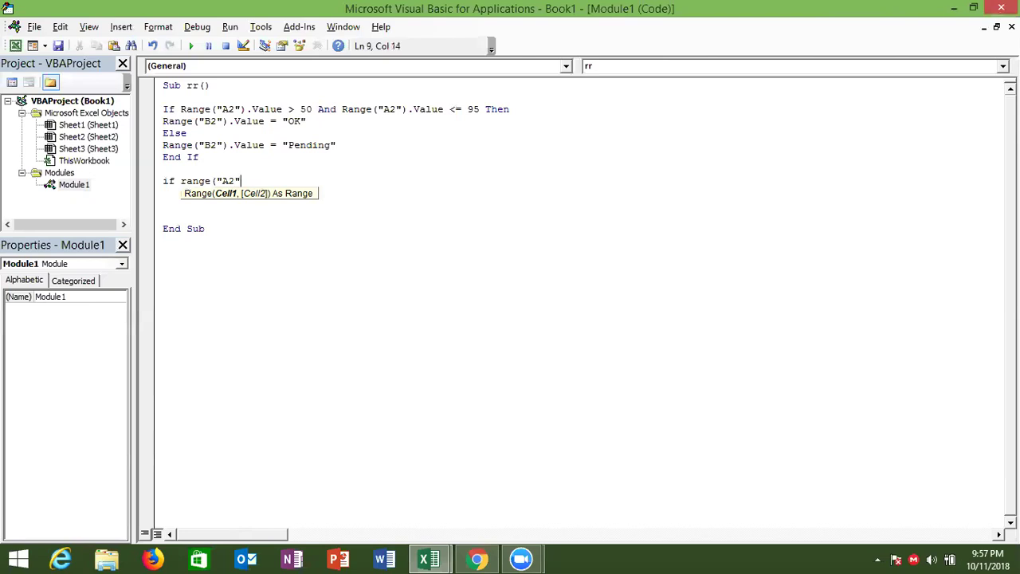
{"action": "type", "text": ").v"}
{"action": "key", "text": "Tab"}
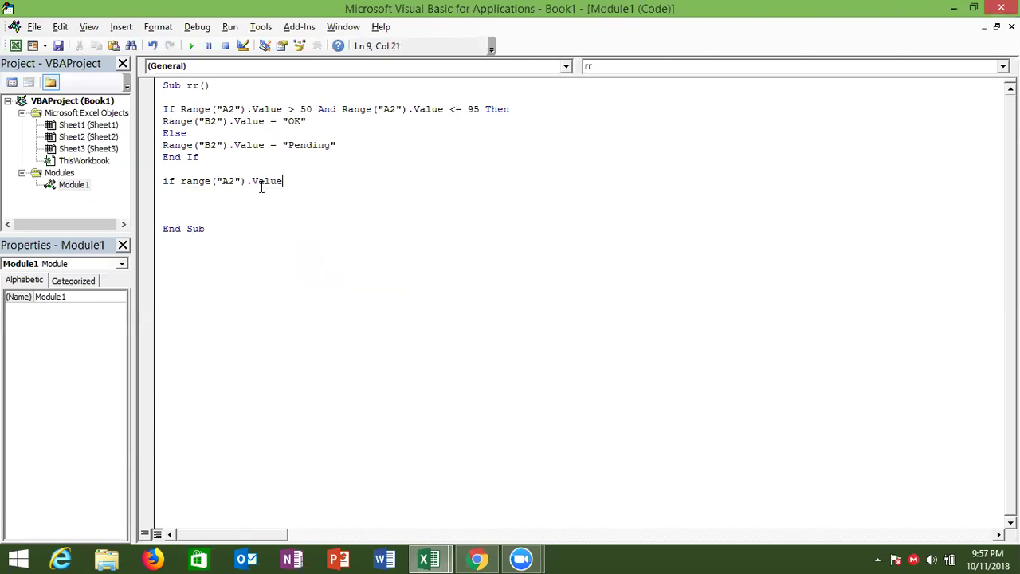
{"action": "type", "text": "> "}
{"action": "type", "text": "50 then"}
{"action": "key", "text": "Return"}
- Add Range("B2").Value = "OK" inside the new If block
{"action": "type", "text": "range(\"V"}
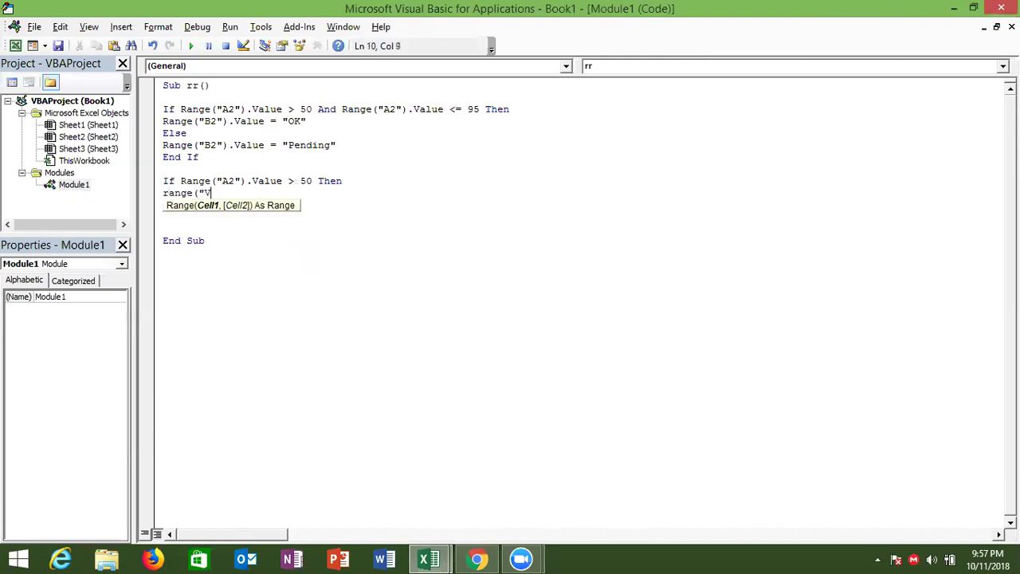
{"action": "key", "text": "BackSpace"}
{"action": "type", "text": "B2"}
{"action": "type", "text": "\").v"}
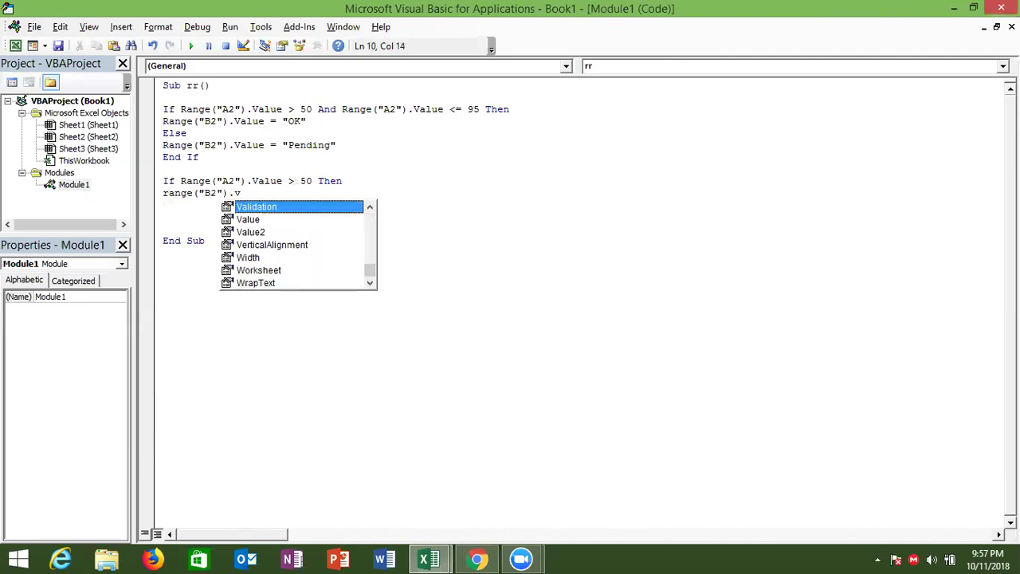
{"action": "type", "text": "alue "}
{"action": "type", "text": "=\"OK\""}
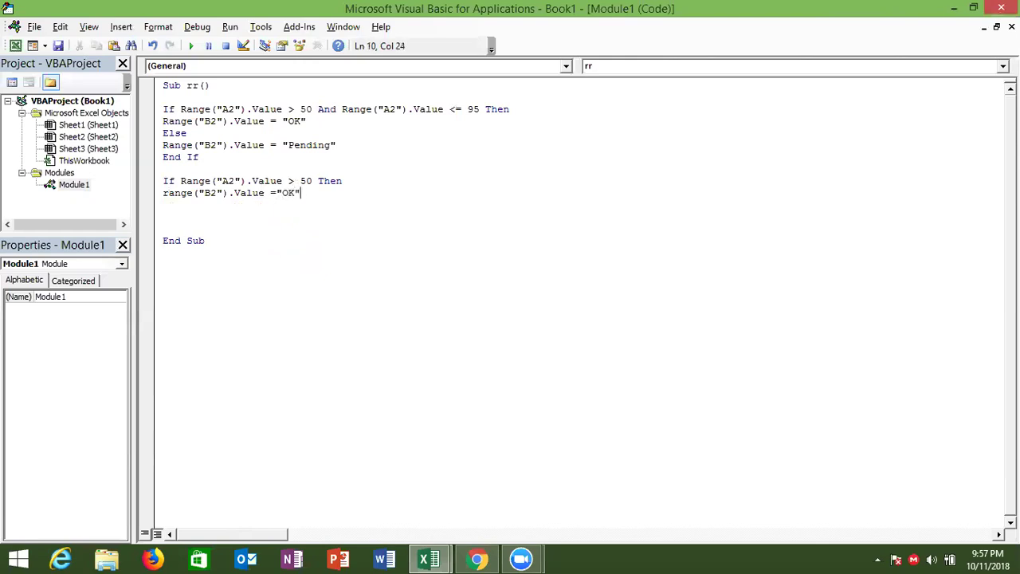
{"action": "key", "text": "Return"}
- Add Range("B2").Font.Bold = True to make B2 bold
{"action": "type", "text": "range"}
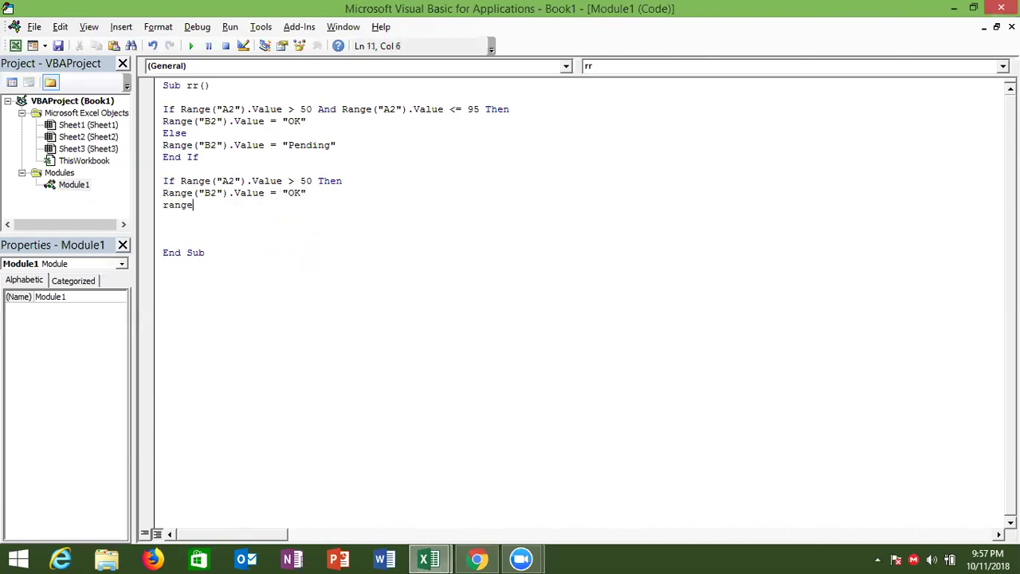
{"action": "type", "text": "(\"B2\")."}
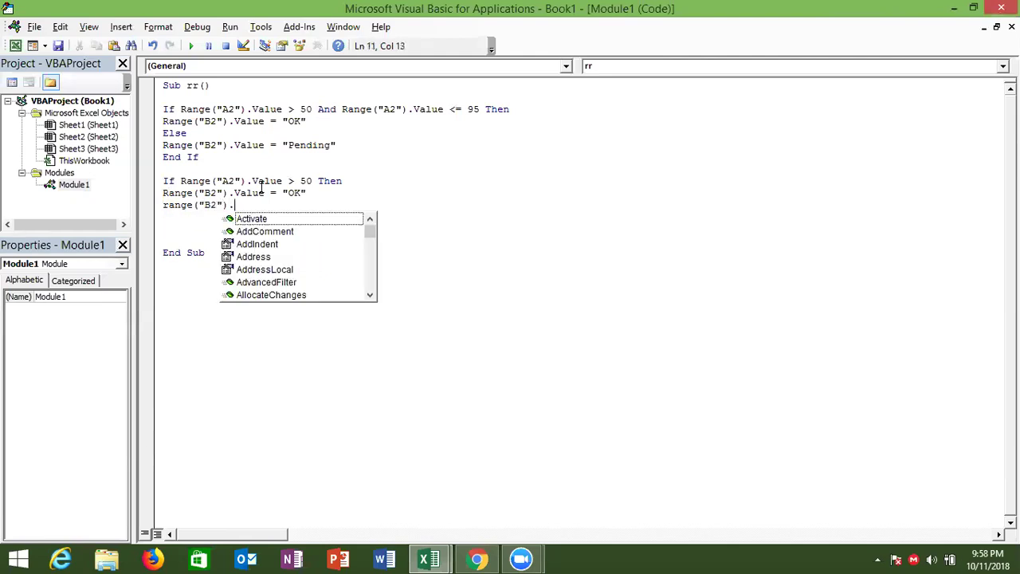
{"action": "type", "text": "b"}
{"action": "key", "text": "BackSpace"}
{"action": "type", "text": "v"}
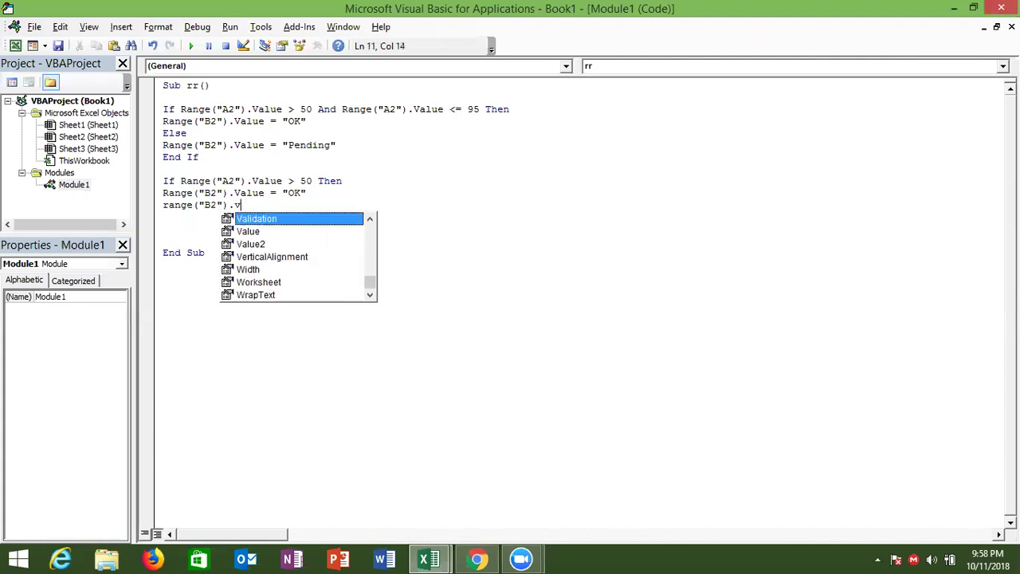
{"action": "key", "text": "Down"}
{"action": "key", "text": "Tab"}
{"action": "key", "text": "BackSpace"}
{"action": "key", "text": "BackSpace"}
{"action": "key", "text": "BackSpace"}
{"action": "key", "text": "BackSpace"}
{"action": "key", "text": "BackSpace"}
{"action": "type", "text": "for"}
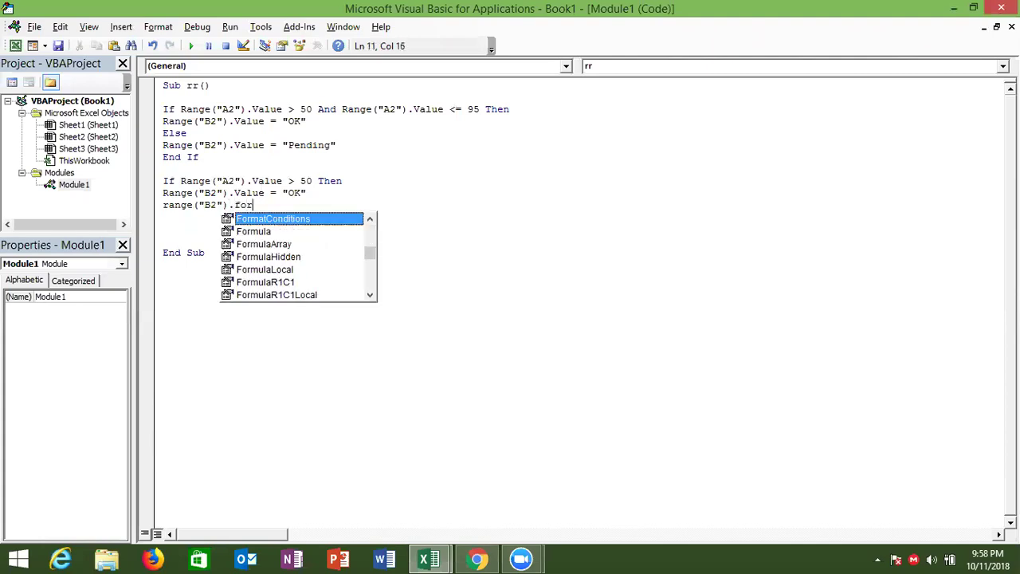
{"action": "key", "text": "BackSpace"}
{"action": "key", "text": "Tab"}
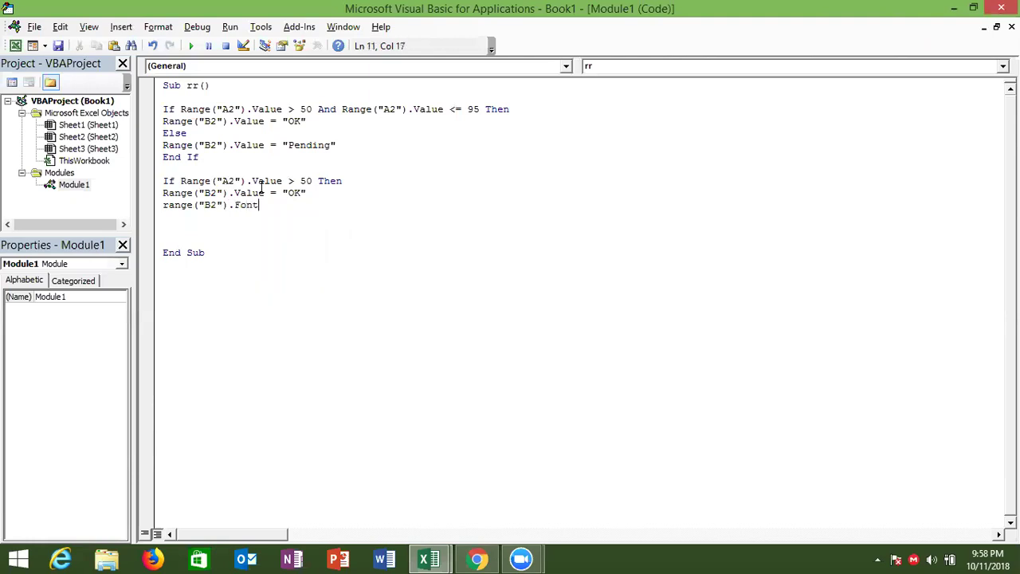
{"action": "type", "text": ".bo"}
{"action": "key", "text": "Tab"}
{"action": "type", "text": "=true"}
{"action": "key", "text": "Return"}
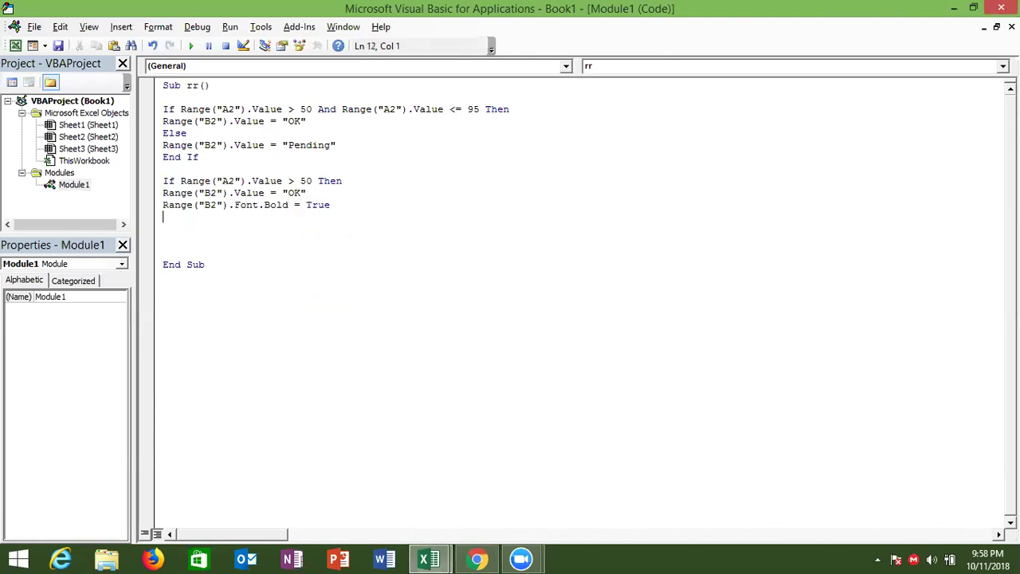
- Close the second block with End If
{"action": "type", "text": "end if"}
{"action": "key", "text": "Return"}
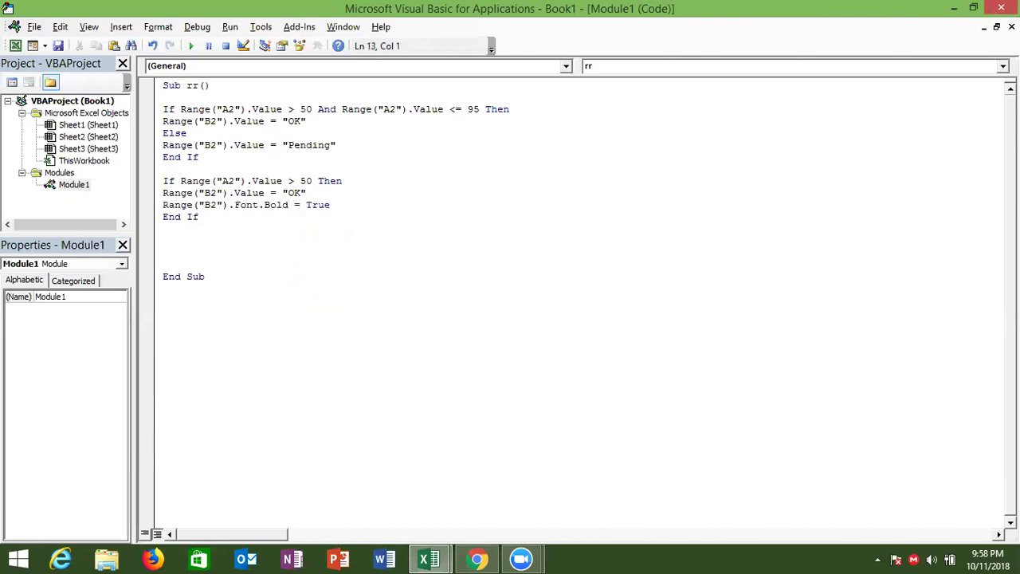
{"action": "left_click", "coordinate": [162, 110]}
- Add a one-line If Range("A2").Value > 50 Then Range("B2").Value = "OK" at the top of Sub rr
{"action": "key", "text": "Return"}
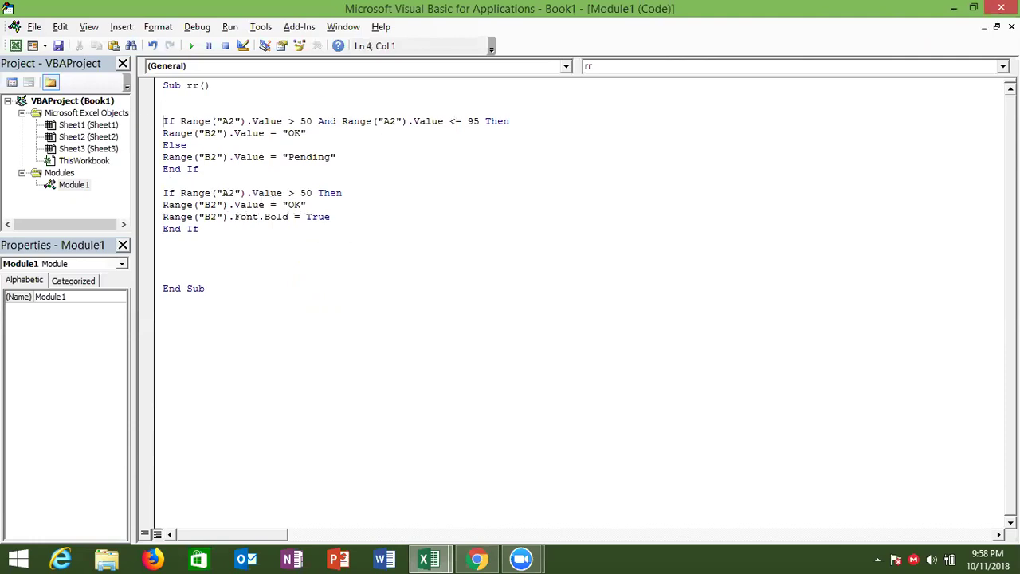
{"action": "key", "text": "Return"}
{"action": "left_click_drag", "start_coordinate": [307, 217], "coordinate": [154, 202]}
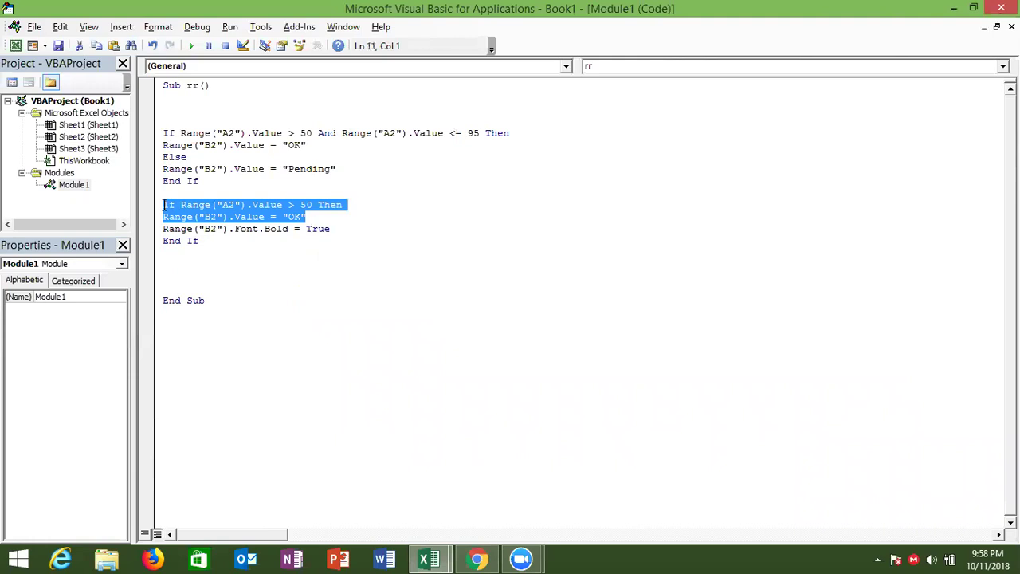
{"action": "key", "text": "ctrl+c"}
{"action": "left_click", "coordinate": [175, 111]}
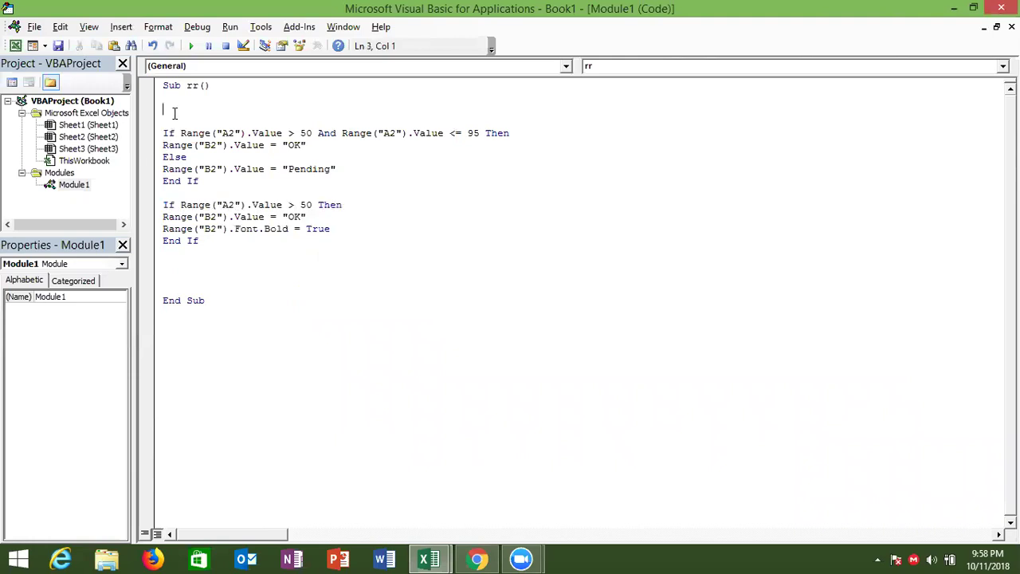
{"action": "key", "text": "ctrl+v"}
{"action": "left_click", "coordinate": [369, 112]}
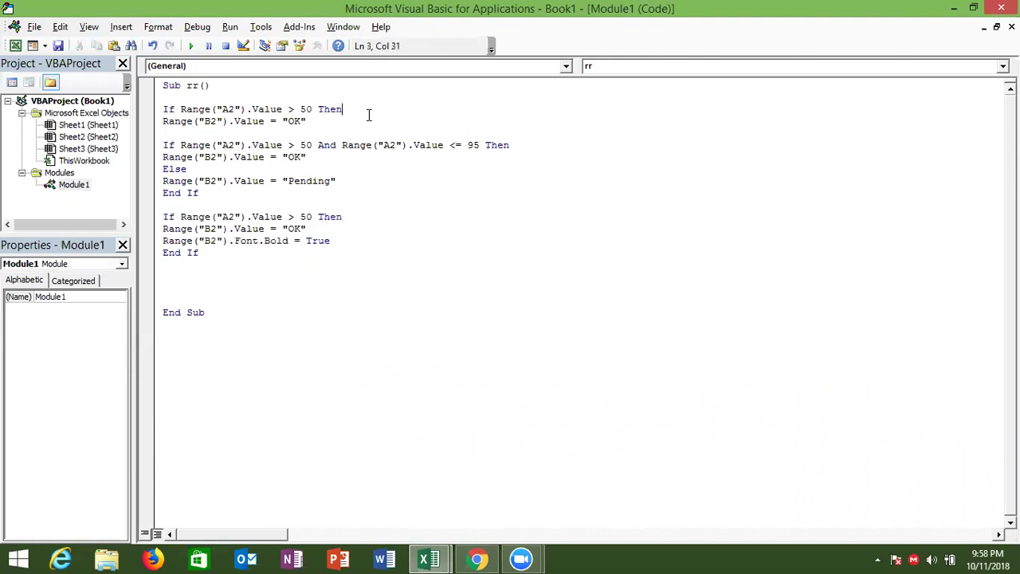
{"action": "key", "text": "Delete"}
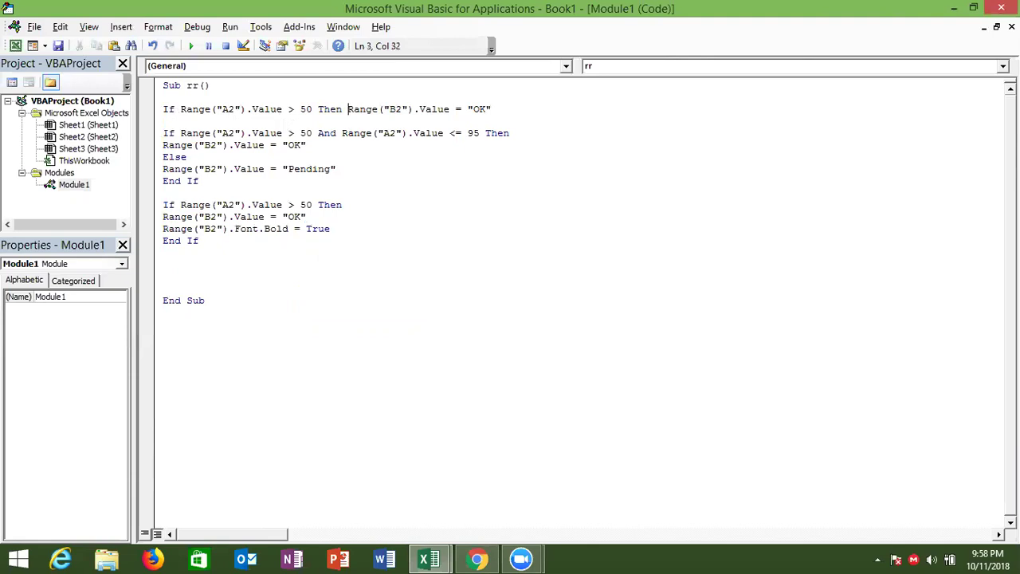
- Paste a copy of the If…And…End If block above the original
{"action": "left_click", "coordinate": [284, 124]}
{"action": "key", "text": "Return"}
{"action": "key", "text": "Return"}
{"action": "left_click", "coordinate": [463, 112]}
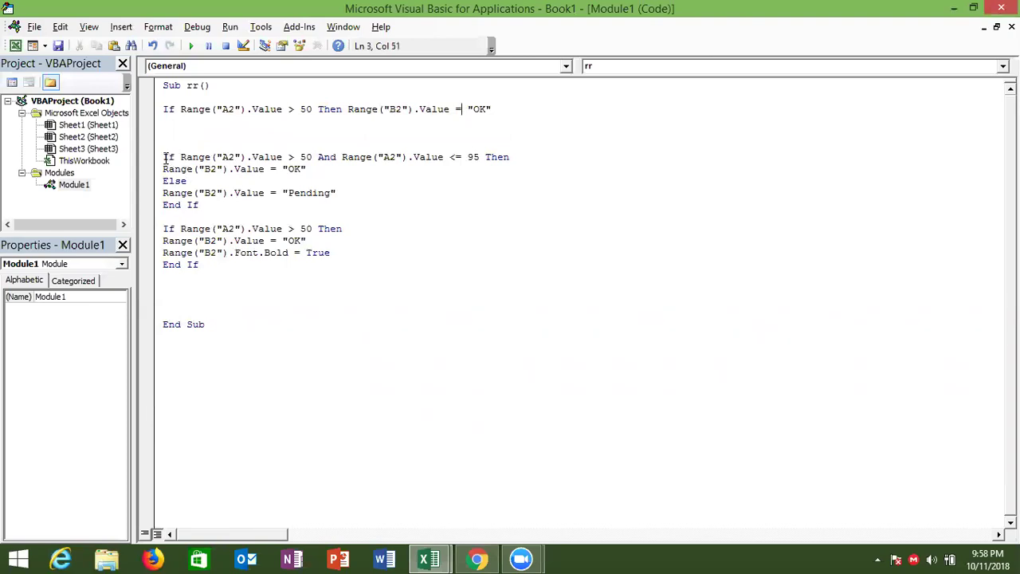
{"action": "left_click_drag", "start_coordinate": [166, 158], "coordinate": [187, 212]}
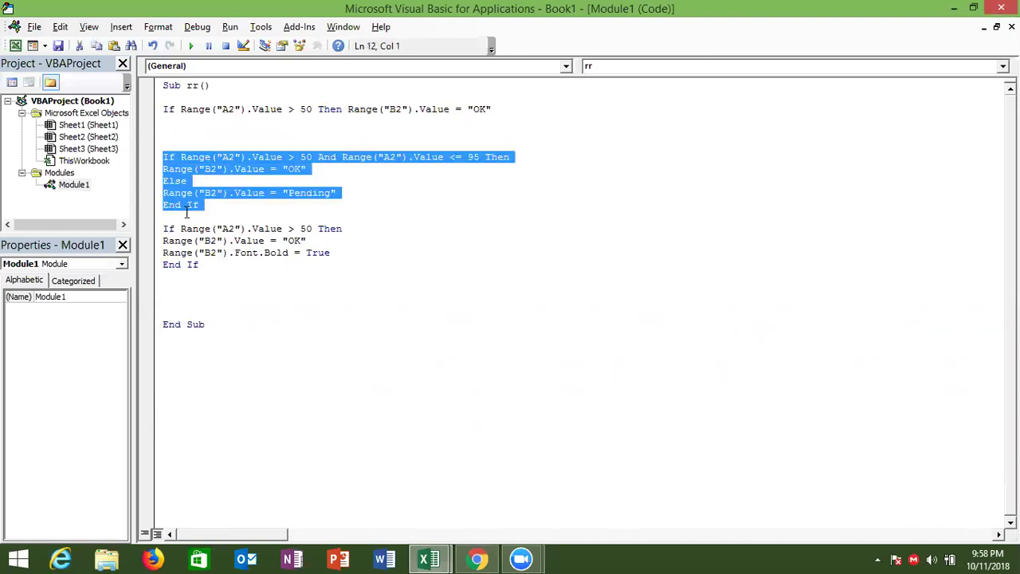
{"action": "left_click", "coordinate": [173, 131]}
{"action": "key", "text": "Return"}
{"action": "key", "text": "Up"}
{"action": "key", "text": "ctrl+v"}
- Trim the copy's condition to If Range("A2").Value > 50 Then, dismissing the compile error
{"action": "left_click_drag", "start_coordinate": [341, 134], "coordinate": [538, 132]}
{"action": "key", "text": "Delete"}
{"action": "key", "text": "BackSpace"}
{"action": "key", "text": "BackSpace"}
{"action": "key", "text": "BackSpace"}
{"action": "key", "text": "BackSpace"}
{"action": "key", "text": "BackSpace"}
{"action": "left_click", "coordinate": [487, 190]}
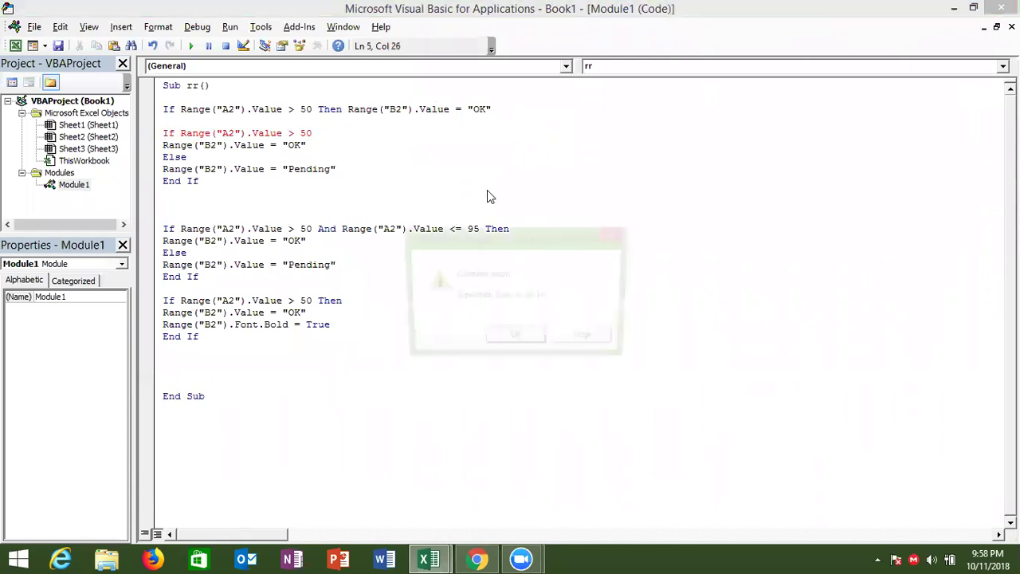
{"action": "left_click", "coordinate": [499, 341]}
{"action": "type", "text": "then"}
{"action": "left_click", "coordinate": [408, 286]}
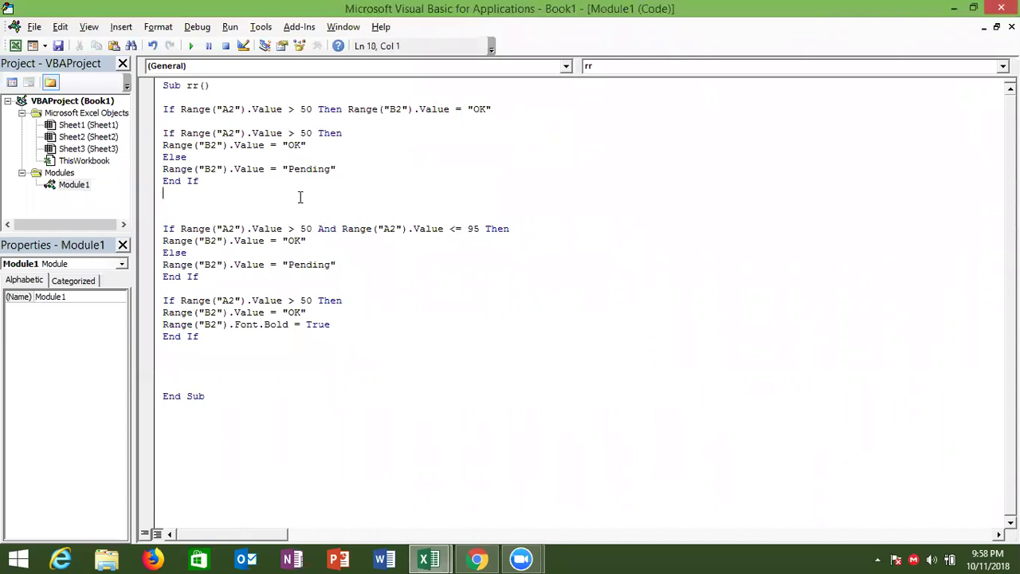
- Add blank lines above the bold If block and before End Sub
{"action": "key", "text": "Return"}
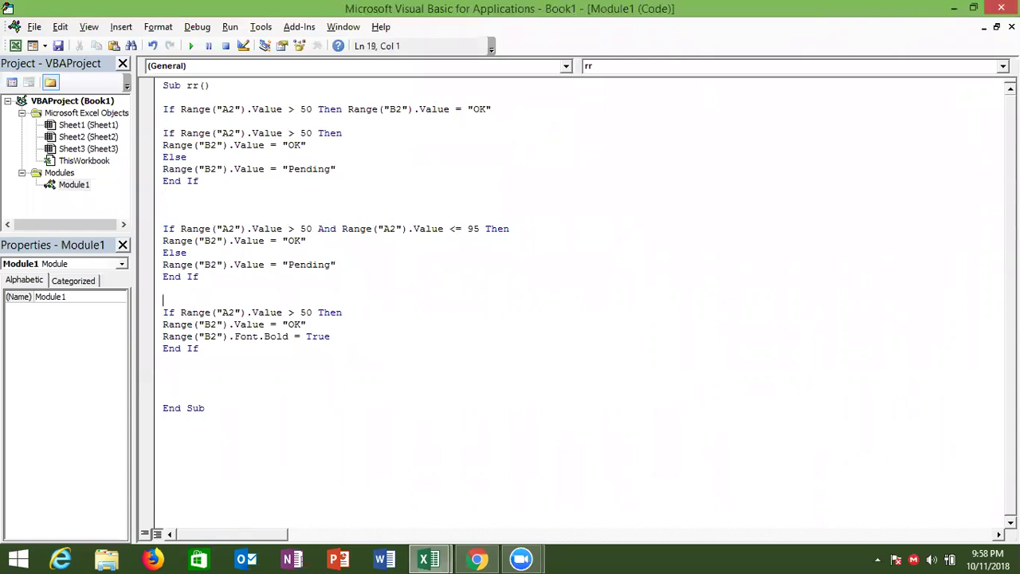
{"action": "left_click", "coordinate": [163, 324]}
{"action": "key", "text": "shift+Down"}
{"action": "key", "text": "shift+Down"}
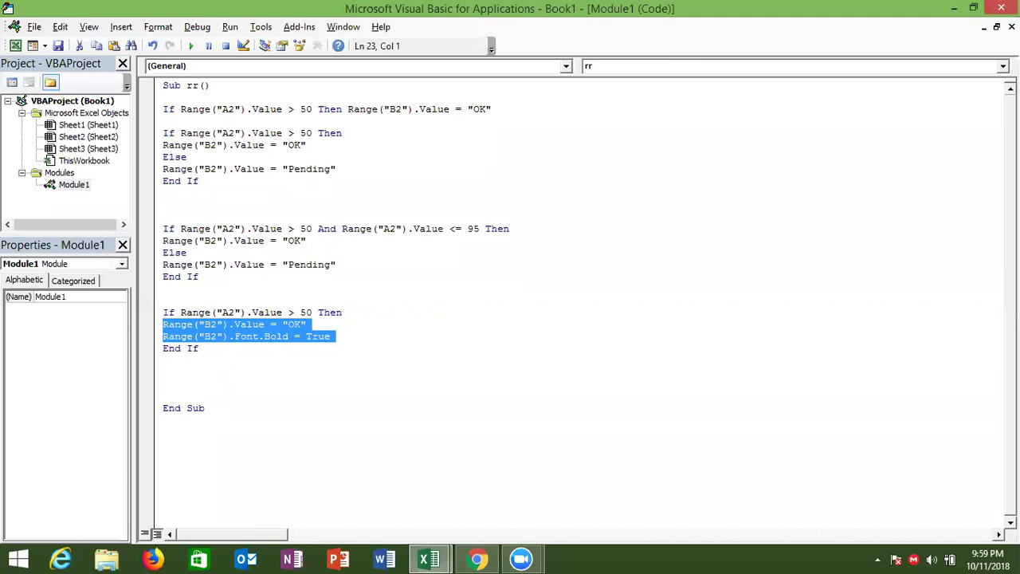
{"action": "key", "text": "Down"}
{"action": "key", "text": "Down"}
{"action": "key", "text": "Down"}
{"action": "key", "text": "Return"}
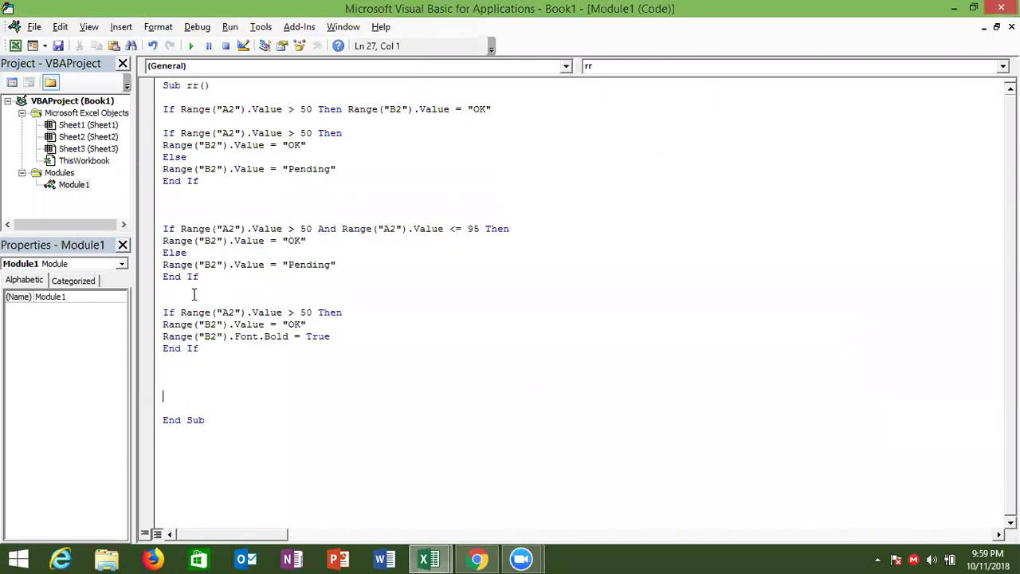
{"action": "key", "text": "alt+Tab"}
{"action": "key", "text": "alt+Tab"}
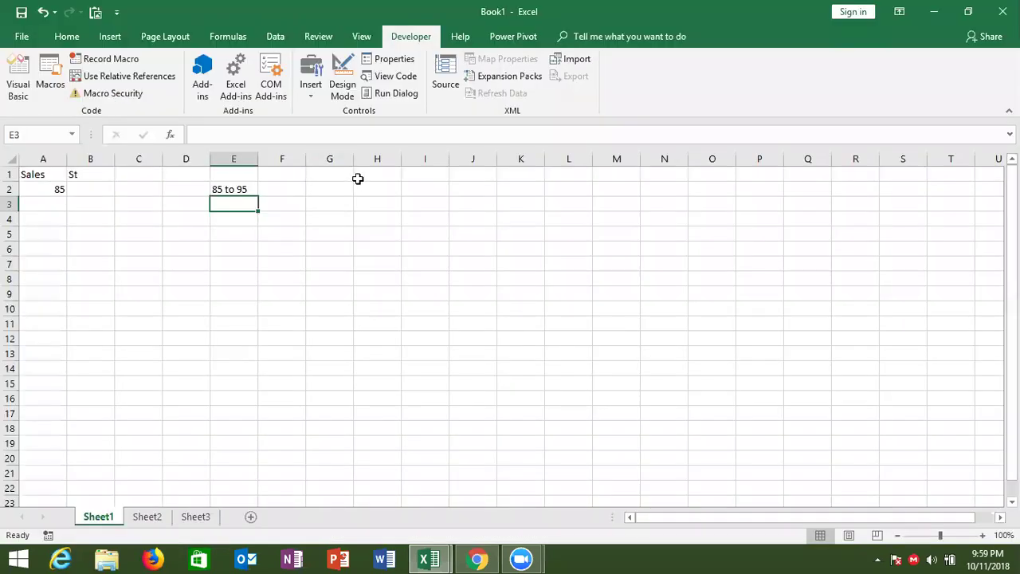
- Enter the heading 'Code' in H1 with codes 11, 22, 33 and 44 below it
{"action": "left_click", "coordinate": [358, 179]}
{"action": "type", "text": "Code"}
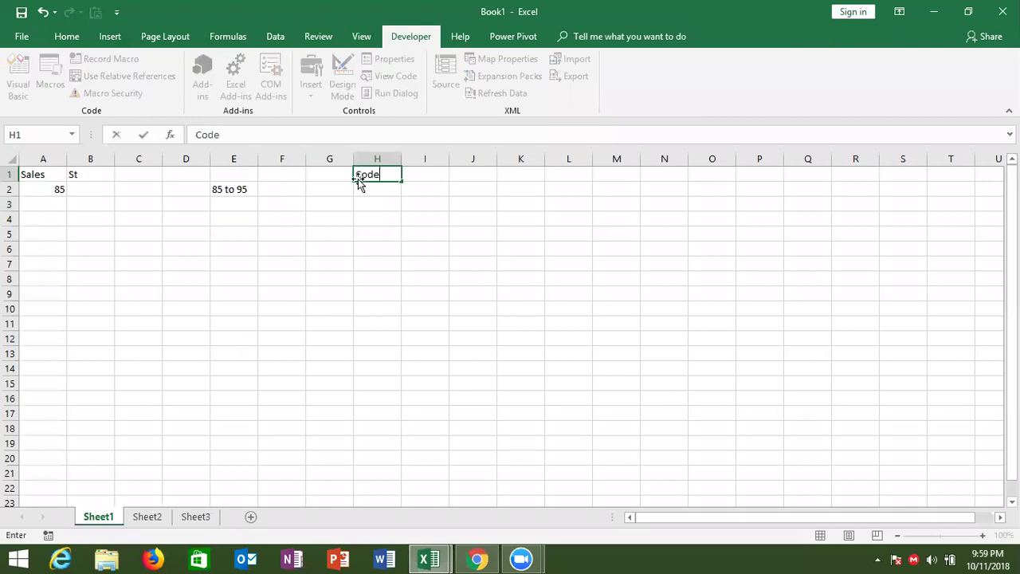
{"action": "key", "text": "Return"}
{"action": "type", "text": "11"}
{"action": "key", "text": "Return"}
{"action": "type", "text": "22"}
{"action": "key", "text": "Return"}
{"action": "type", "text": "33"}
{"action": "key", "text": "Return"}
{"action": "type", "text": "44"}
{"action": "key", "text": "Return"}
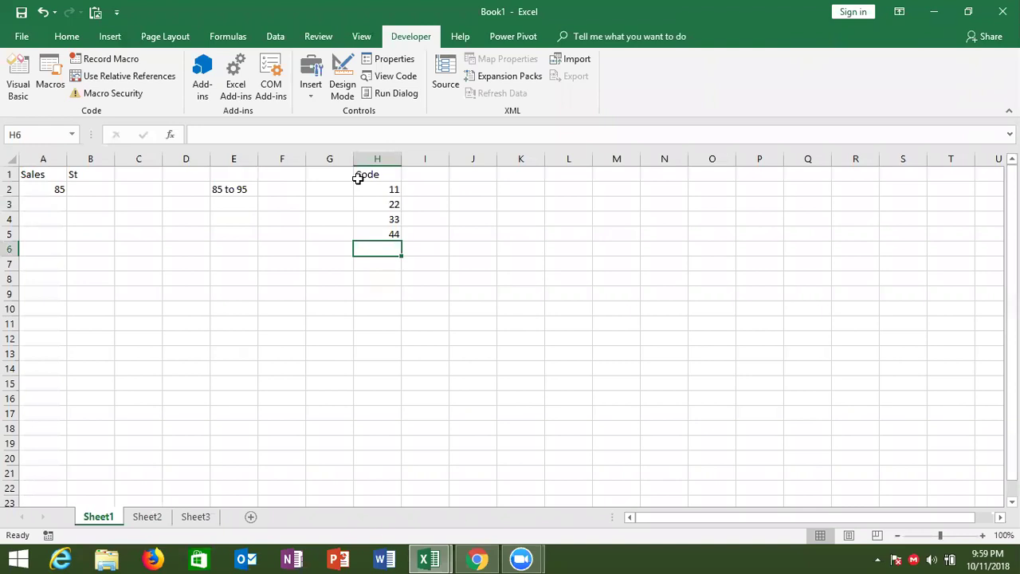
- Start a new line in macro rr with 'if', then return to the worksheet
{"action": "key", "text": "alt+F11"}
{"action": "type", "text": "if"}
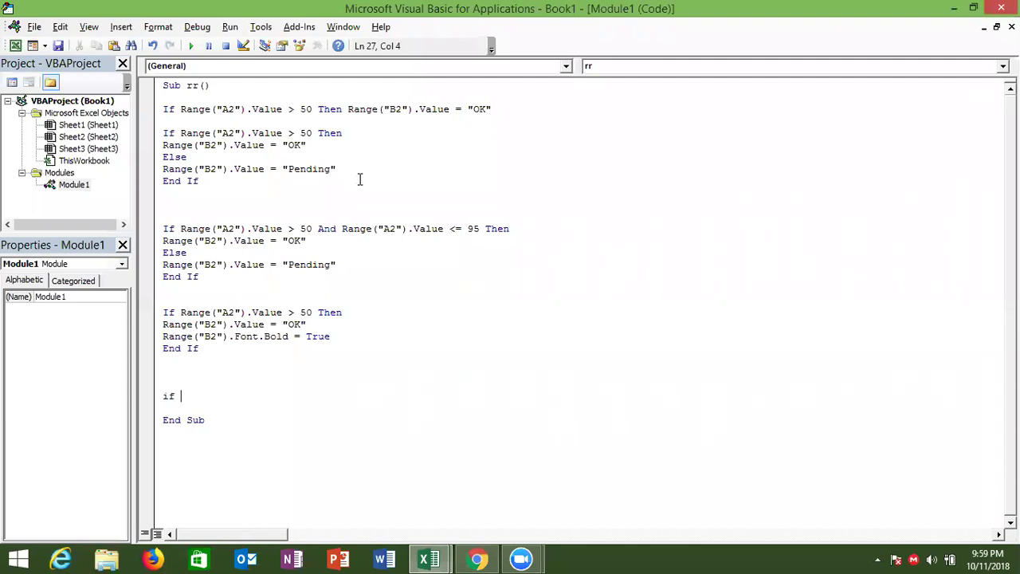
{"action": "key", "text": "alt+F11"}
- Add codes 120, 224 and 814 in H6:H8, select I2, and reopen the macro code
{"action": "key", "text": "Up"}
{"action": "key", "text": "Up"}
{"action": "key", "text": "Up"}
{"action": "key", "text": "Down"}
{"action": "key", "text": "Down"}
{"action": "key", "text": "Down"}
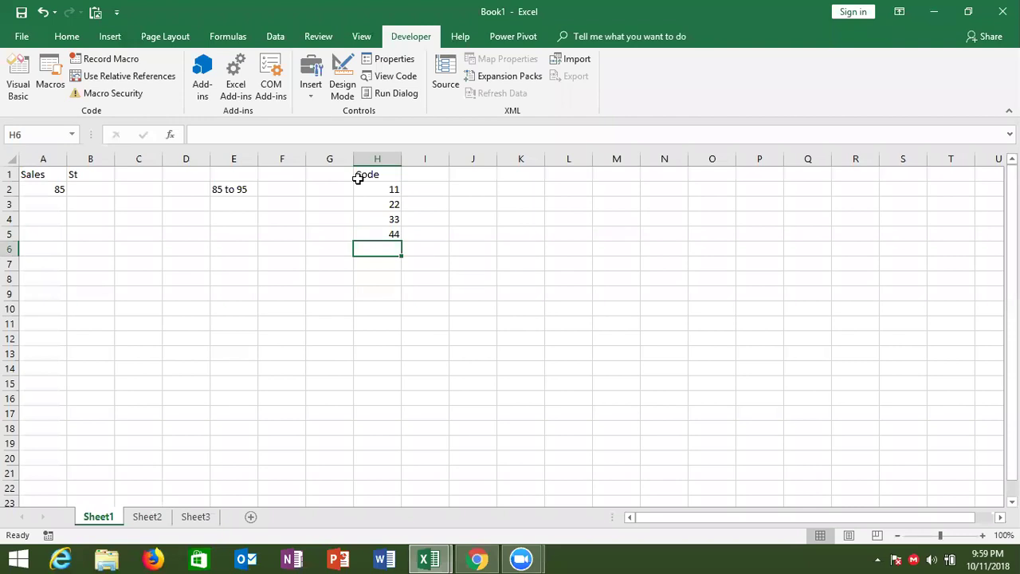
{"action": "type", "text": "120"}
{"action": "key", "text": "Return"}
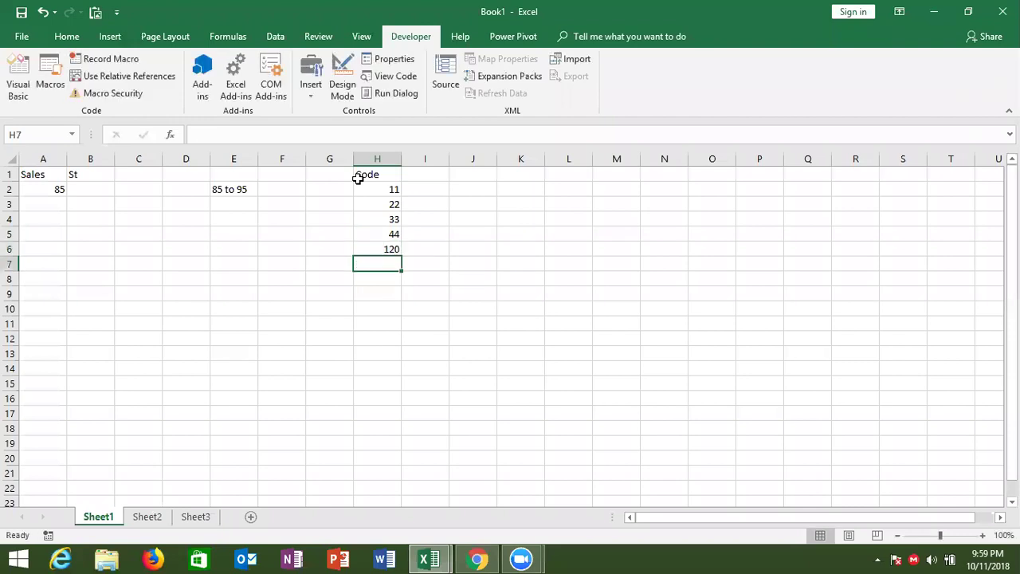
{"action": "type", "text": "1"}
{"action": "key", "text": "Escape"}
{"action": "type", "text": "224"}
{"action": "key", "text": "Return"}
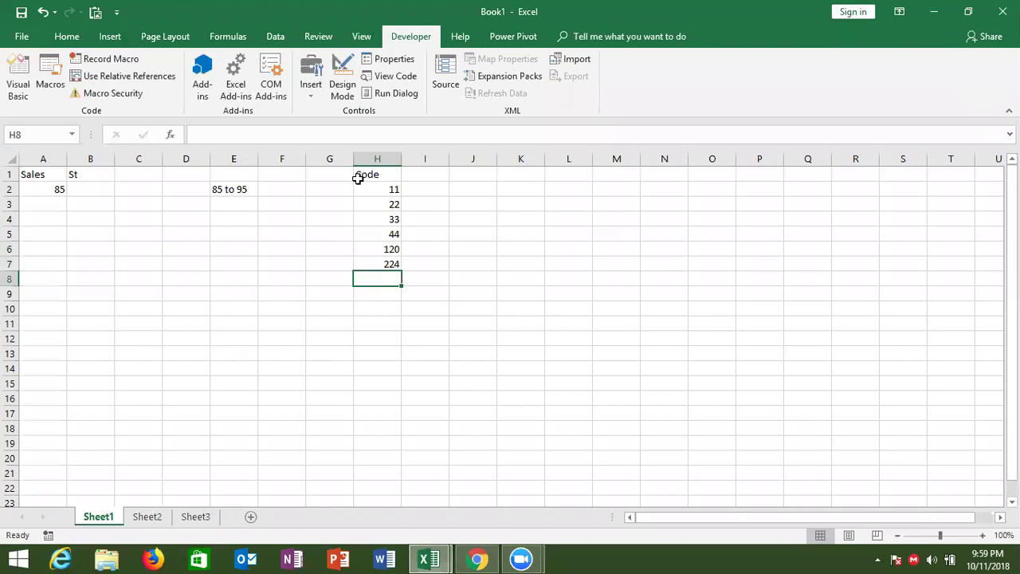
{"action": "type", "text": "814"}
{"action": "key", "text": "Return"}
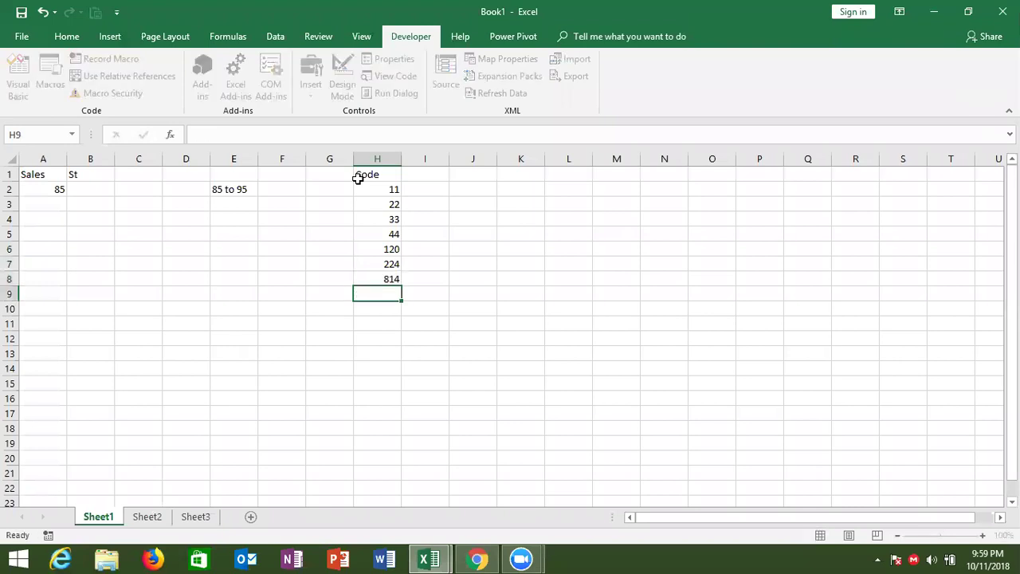
{"action": "left_click", "coordinate": [413, 189]}
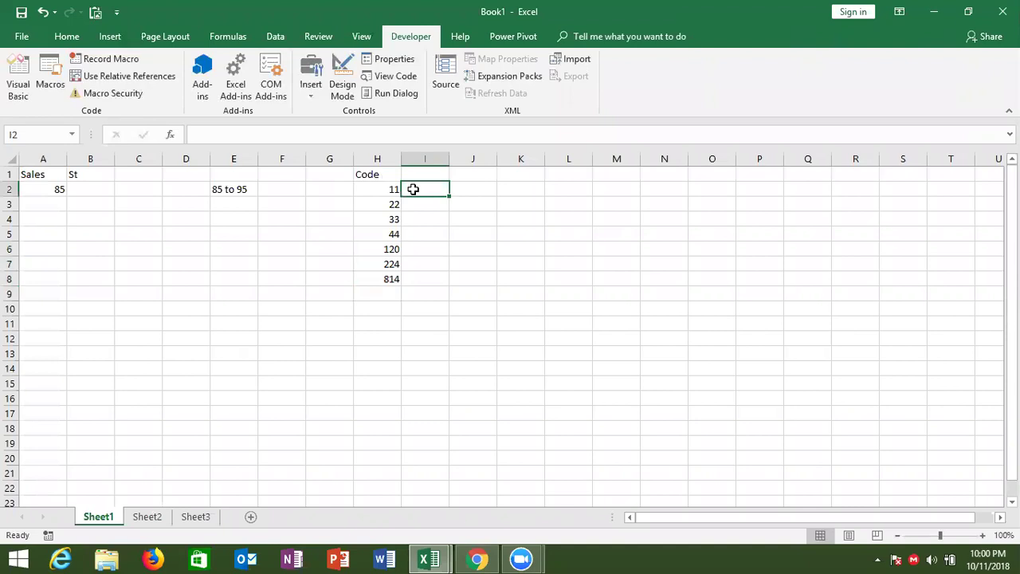
{"action": "key", "text": "alt+F11"}
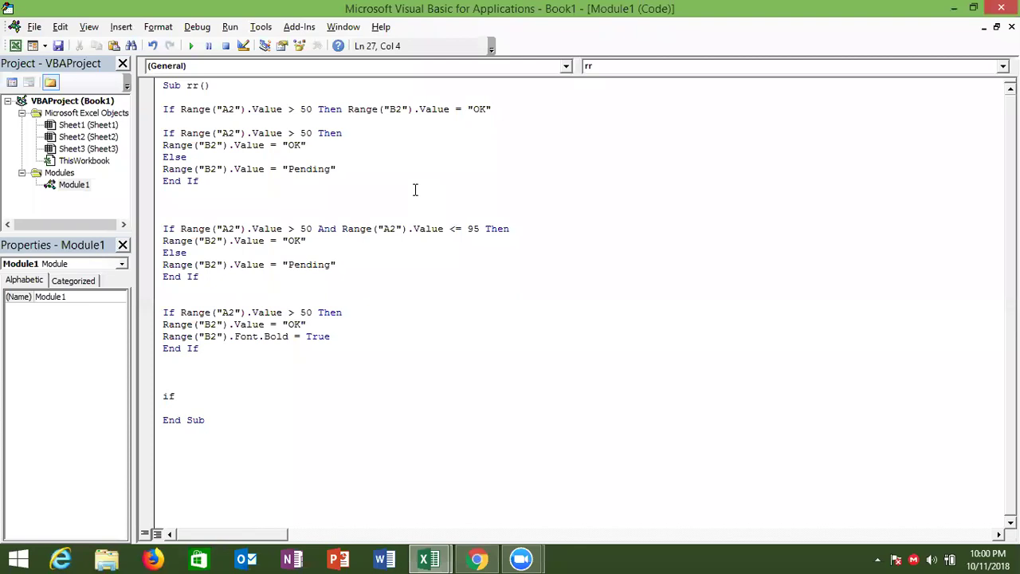
- Write the condition If Range("h2").Value = 11 Or = 22 Or Range("H2").Value = 33 Then
{"action": "type", "text": "range"}
{"action": "type", "text": "(\"A2\")"}
{"action": "key", "text": "BackSpace"}
{"action": "key", "text": "BackSpace"}
{"action": "key", "text": "BackSpace"}
{"action": "key", "text": "BackSpace"}
{"action": "key", "text": "alt+Tab"}
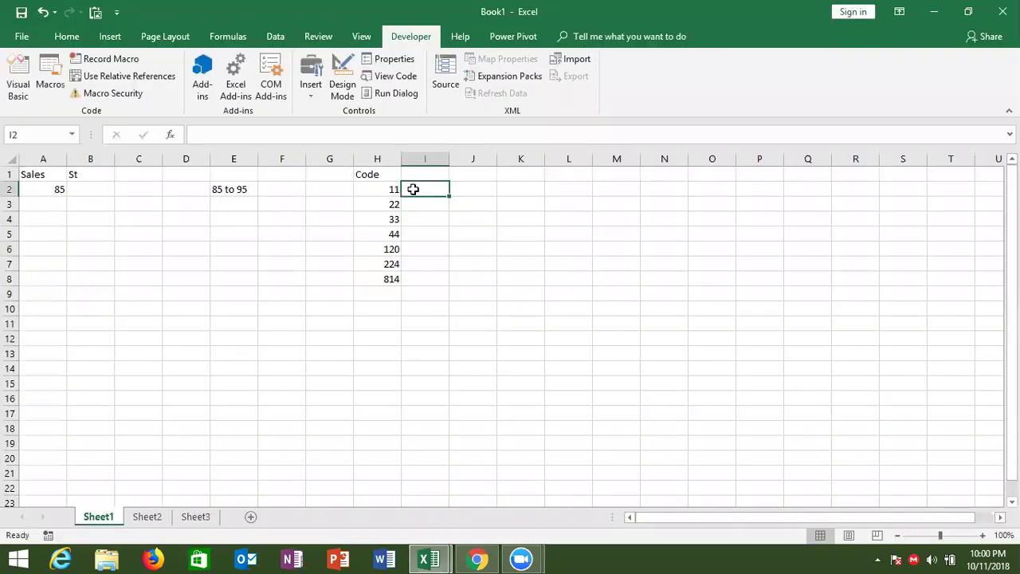
{"action": "key", "text": "alt+Tab"}
{"action": "type", "text": "2"}
{"action": "key", "text": "BackSpace"}
{"action": "type", "text": "h2\")."}
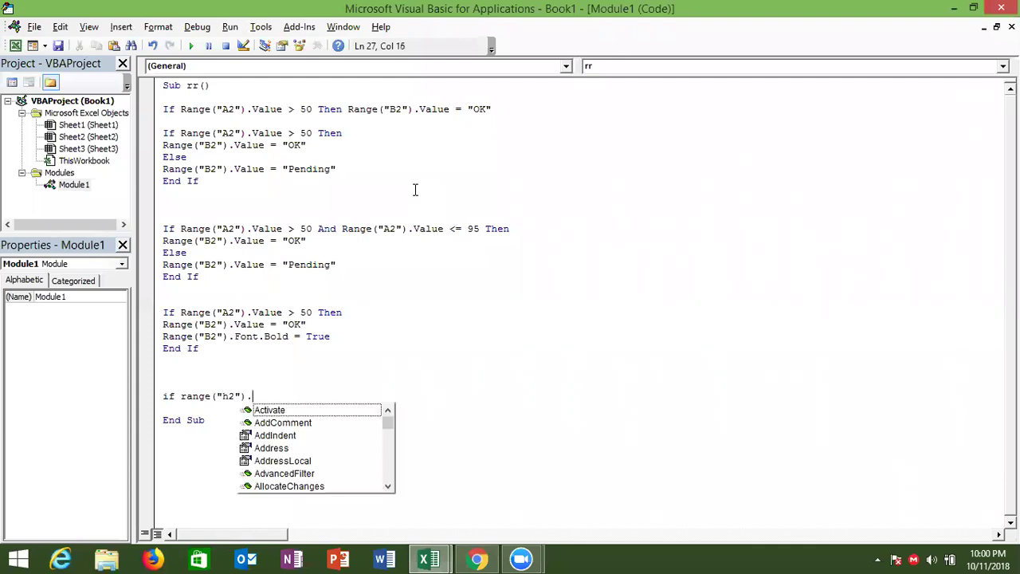
{"action": "type", "text": "v"}
{"action": "key", "text": "Tab"}
{"action": "type", "text": "= 11 "}
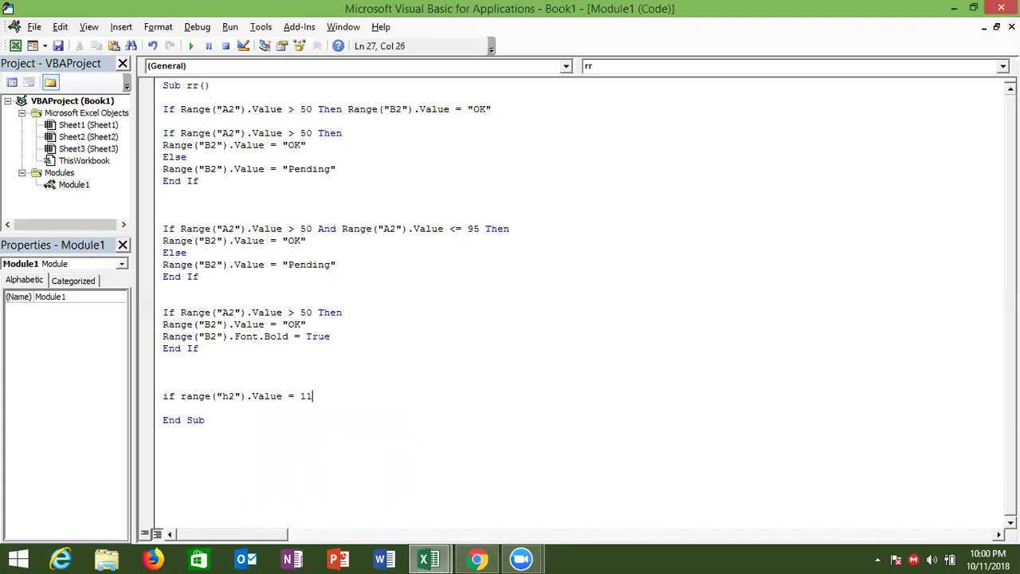
{"action": "type", "text": "or range"}
{"action": "type", "text": "(\"h2\")."}
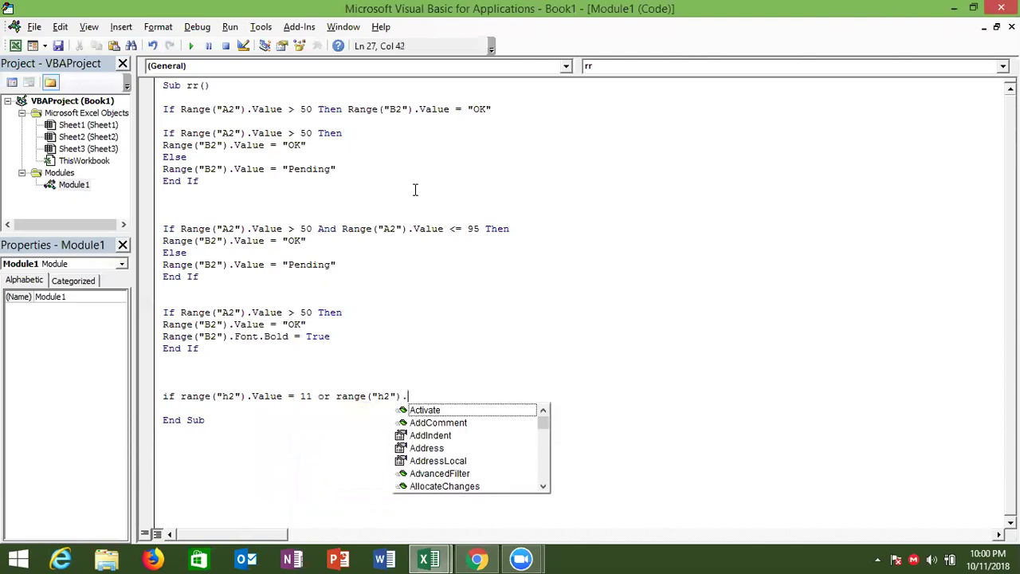
{"action": "type", "text": "v"}
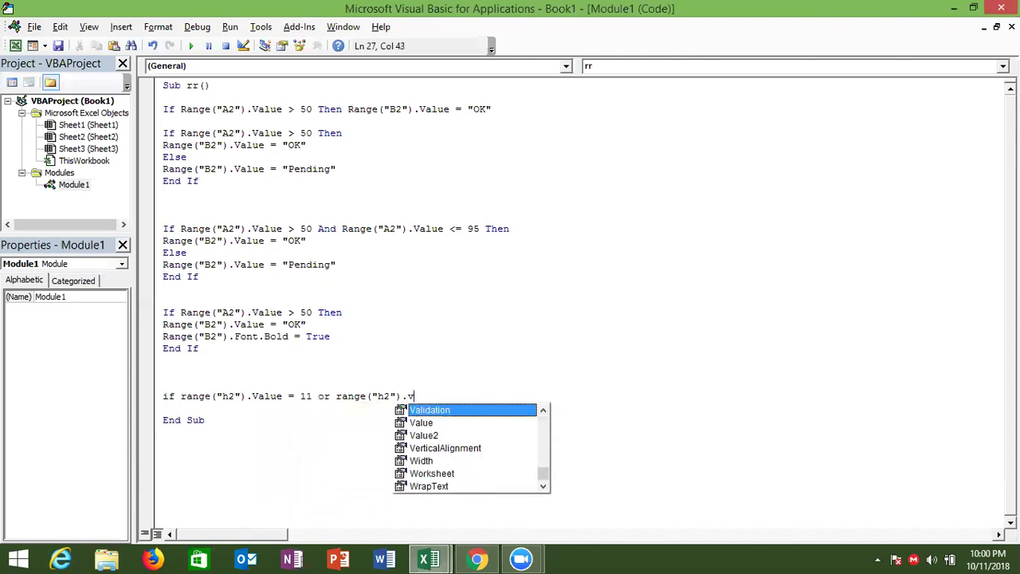
{"action": "key", "text": "Down"}
{"action": "key", "text": "Tab"}
{"action": "type", "text": "=22 or range"}
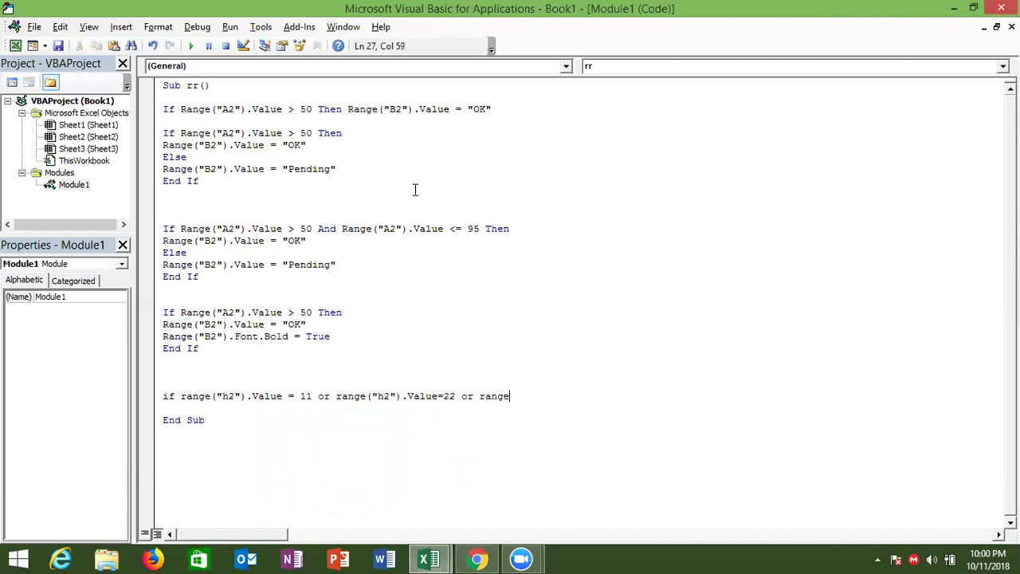
{"action": "type", "text": "(\"H2\""}
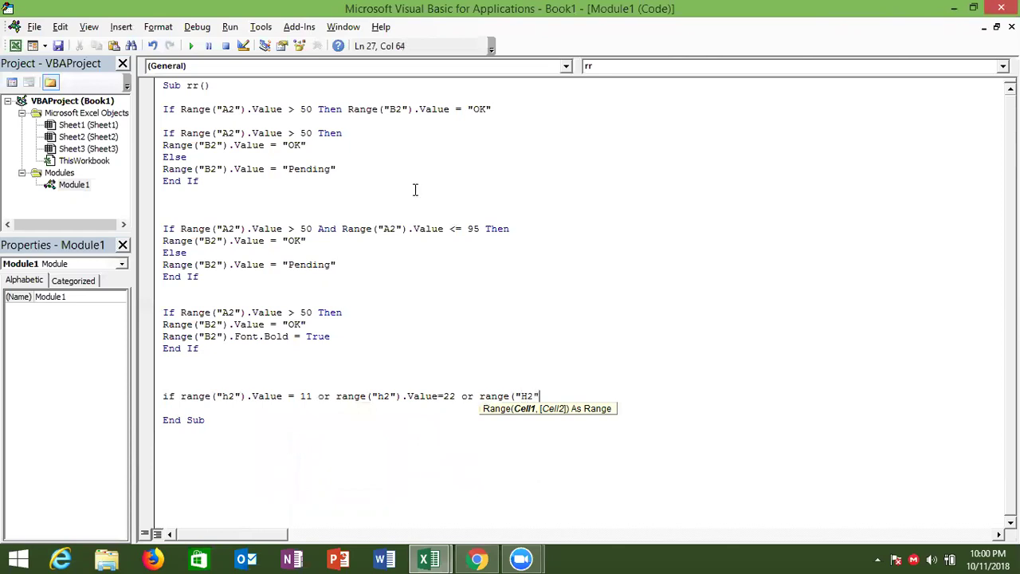
{"action": "type", "text": ").v"}
{"action": "key", "text": "Tab"}
{"action": "type", "text": "=33 then"}
{"action": "key", "text": "Return"}
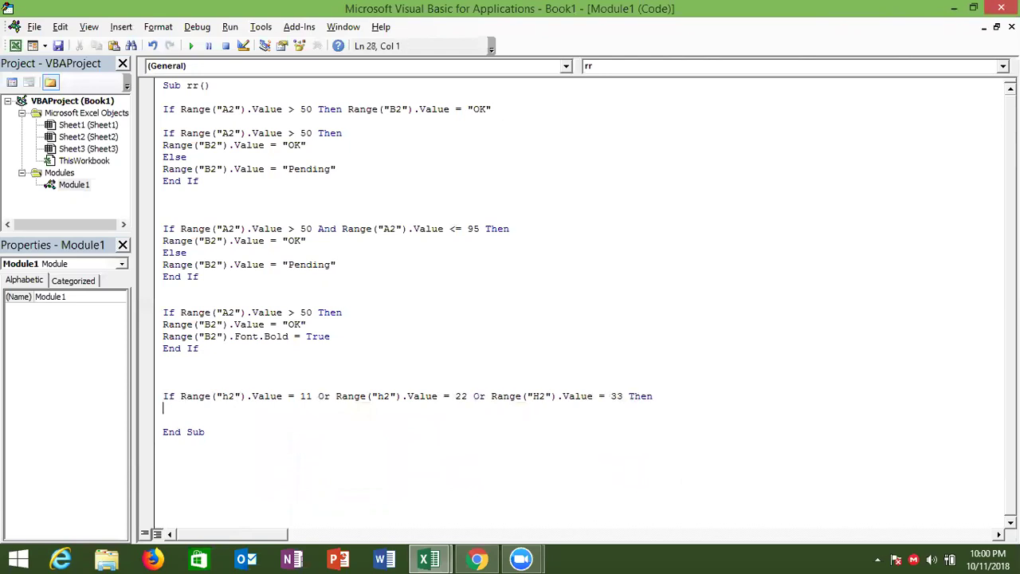
- Add the line Range("i3").Value="Metro:" followed by an Else line
{"action": "type", "text": "range"}
{"action": "type", "text": "(\"i3\").Value=\"Metro:"}
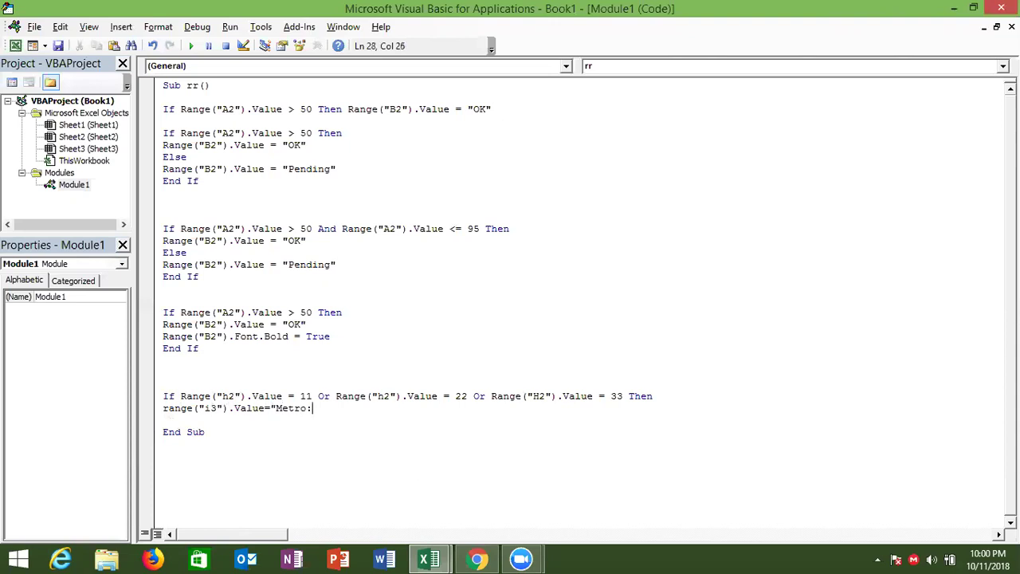
{"action": "key", "text": "Return"}
{"action": "type", "text": "esle"}
{"action": "key", "text": "Return"}
{"action": "key", "text": "BackSpace"}
{"action": "key", "text": "BackSpace"}
{"action": "key", "text": "BackSpace"}
{"action": "type", "text": "lse"}
{"action": "key", "text": "Return"}
- Add Range("i3").Value = "Urban" and End If, then select the Or condition line
{"action": "type", "text": "range("}
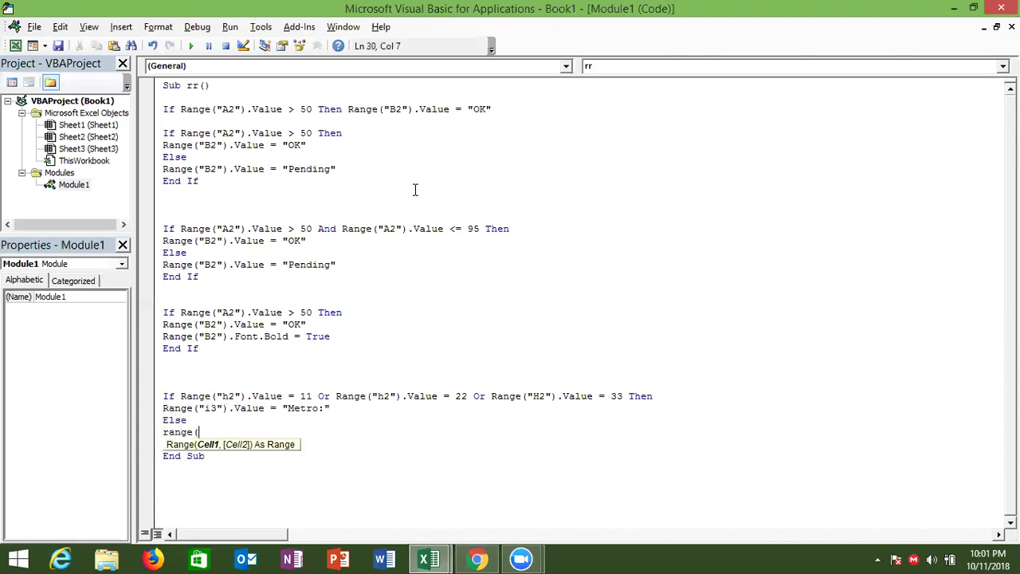
{"action": "type", "text": "\"i3\""}
{"action": "type", "text": ").v"}
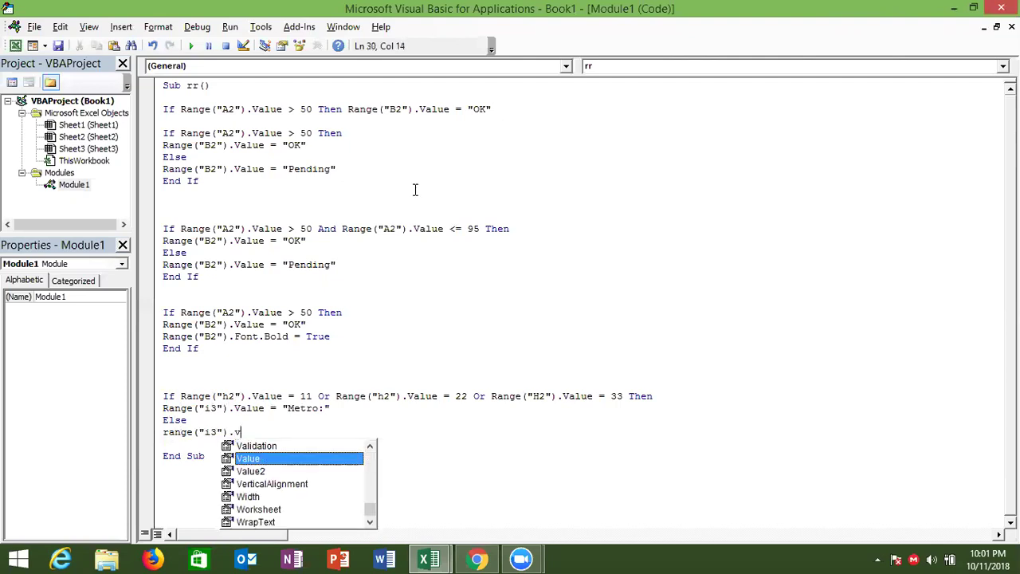
{"action": "key", "text": "Tab"}
{"action": "type", "text": "= \"Urban"}
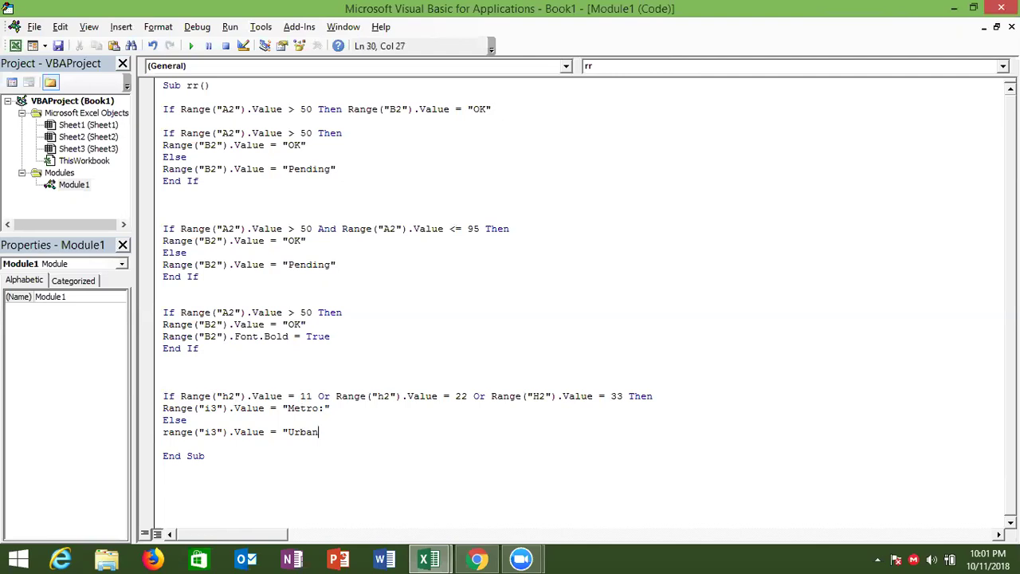
{"action": "type", "text": "\""}
{"action": "key", "text": "Return"}
{"action": "type", "text": "end If"}
{"action": "key", "text": "Return"}
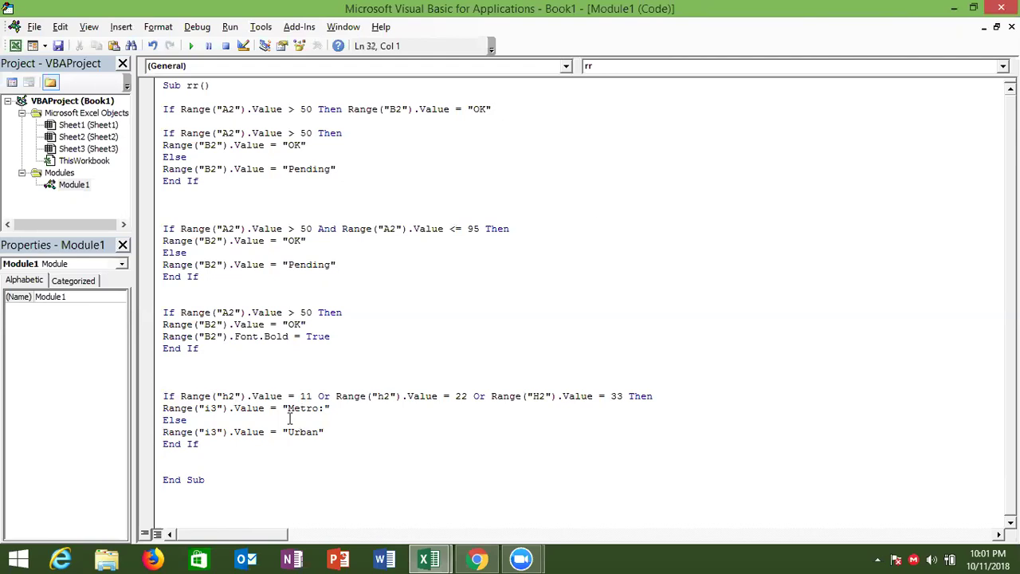
{"action": "mouse_move", "coordinate": [180, 395]}
{"action": "left_mouse_down"}
{"action": "mouse_move", "coordinate": [476, 406]}
{"action": "mouse_move", "coordinate": [660, 399]}
{"action": "mouse_move", "coordinate": [630, 399]}
{"action": "left_mouse_up"}
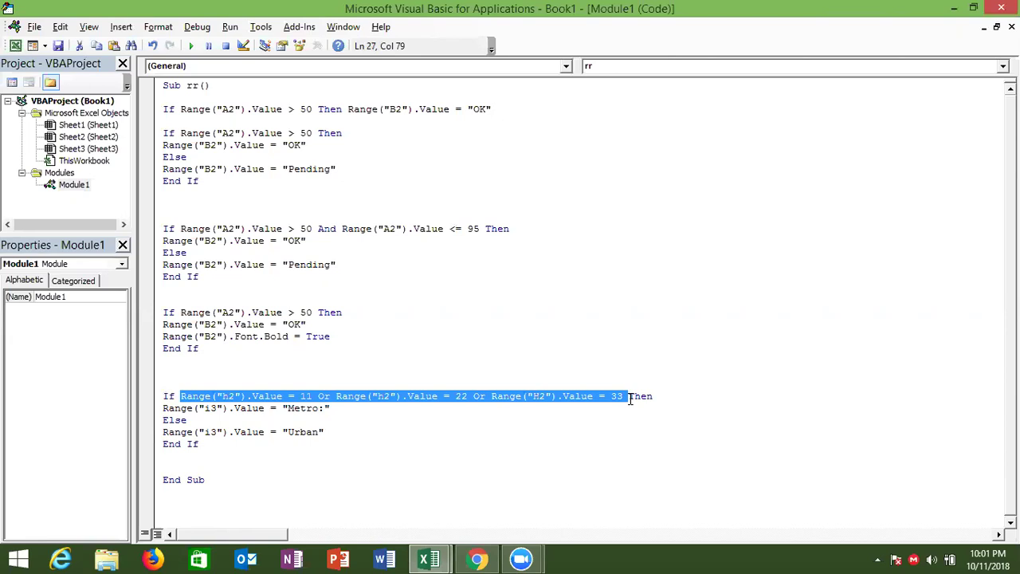
- Select the 50 threshold in the And condition, then switch to the Excel worksheet
{"action": "double_click", "coordinate": [304, 229]}
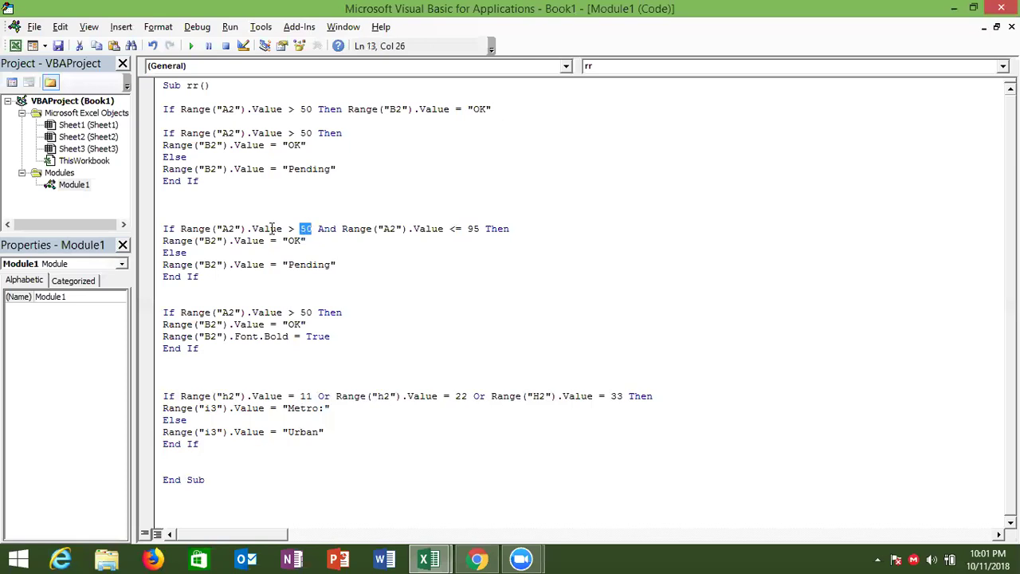
{"action": "key", "text": "alt+Tab"}
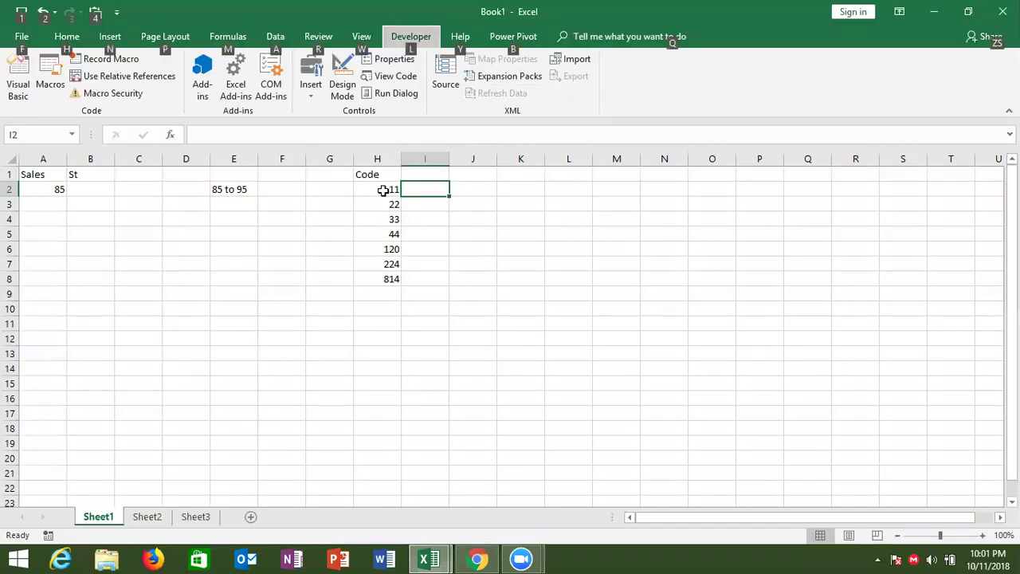
- Select H2 and cells A3:A8 to review them, then return to the rr macro code
{"action": "left_click", "coordinate": [383, 191]}
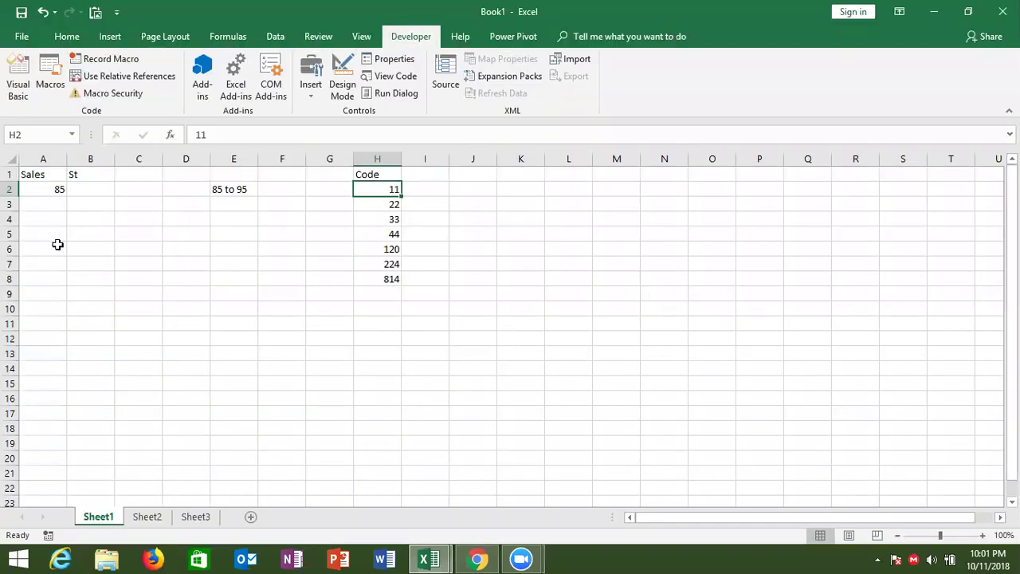
{"action": "left_click_drag", "start_coordinate": [56, 205], "coordinate": [59, 284]}
{"action": "key", "text": "alt+Tab"}
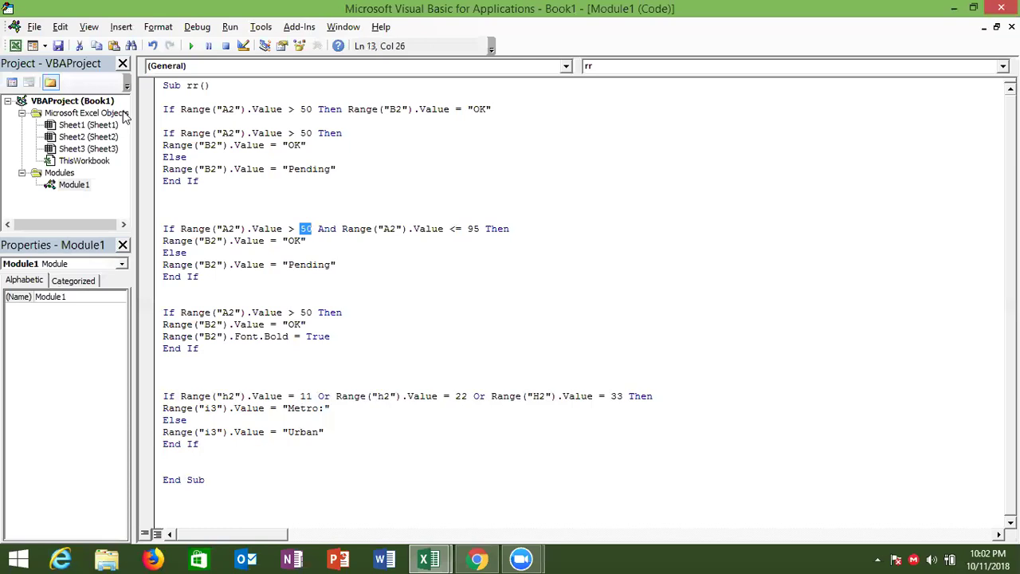
{"action": "key", "text": "alt+F11"}
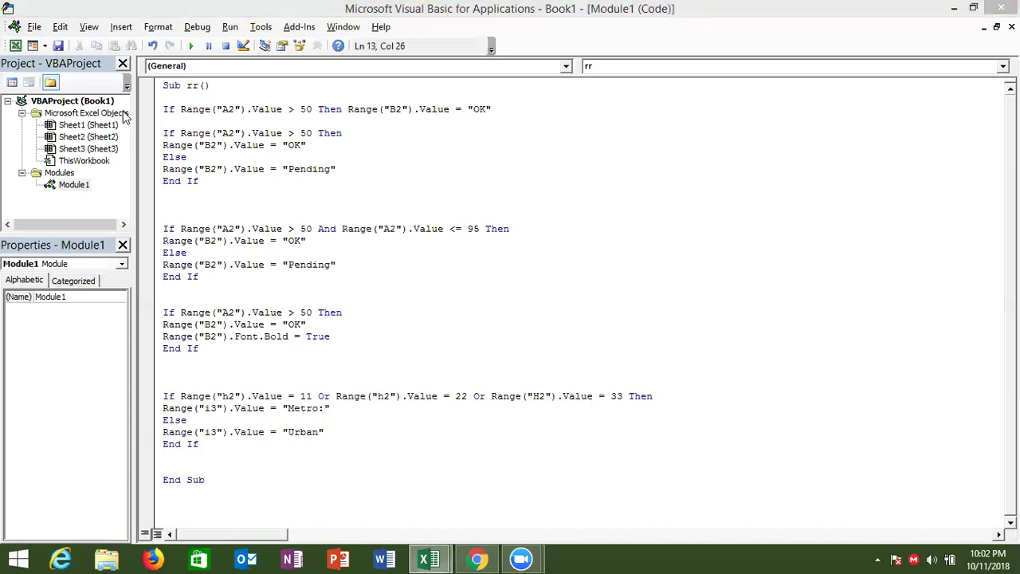